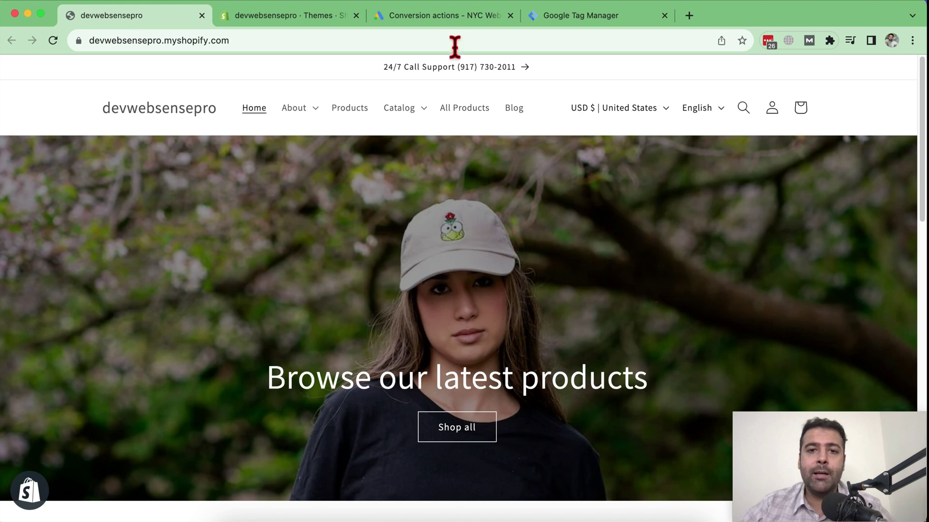
- Go to the Google Ads Conversions summary, briefly showing and closing Tools and settings
left_click(442, 19)
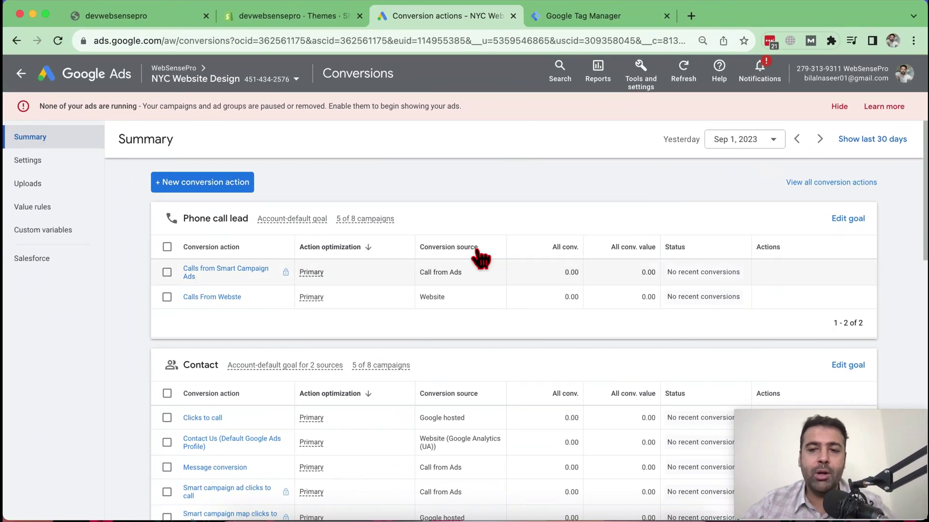
left_click(641, 75)
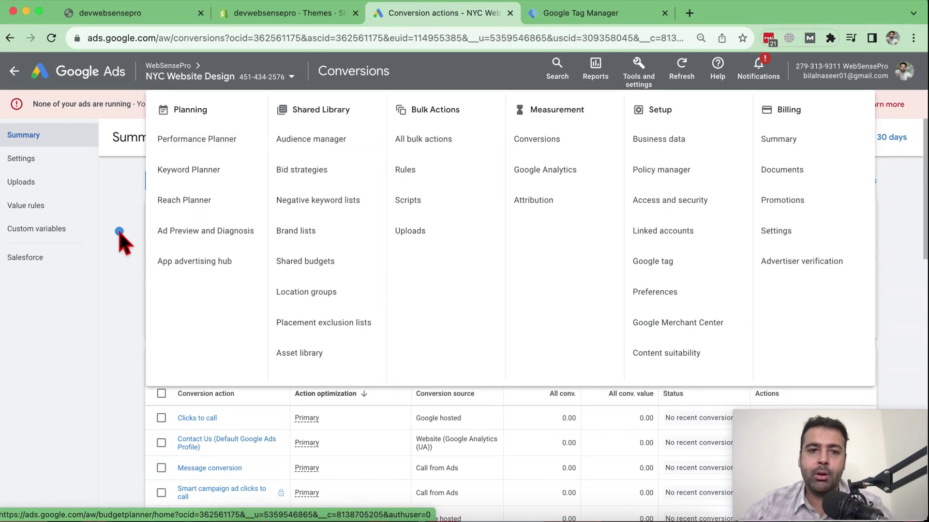
left_click(76, 227)
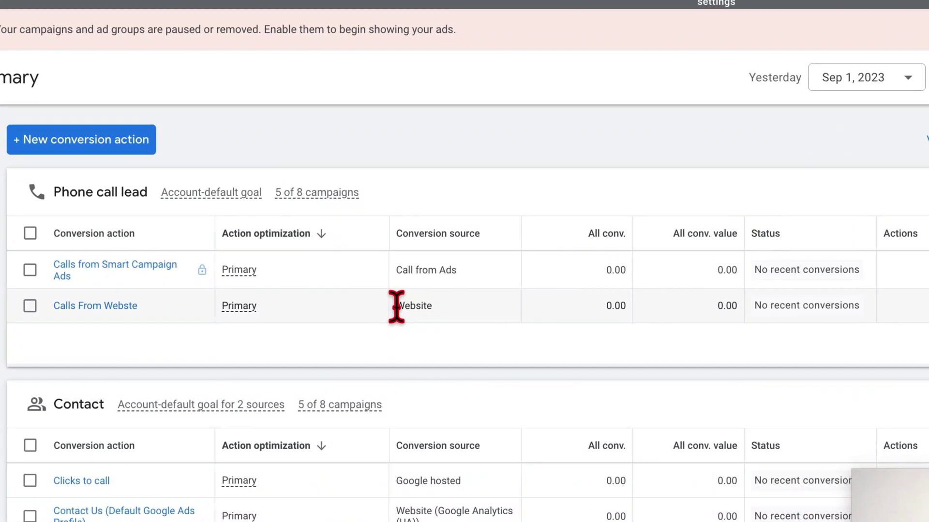
- Highlight the Website source of the 'Calls From Webste' phone call lead action
left_click(416, 297)
double_click(399, 307)
left_click(465, 339)
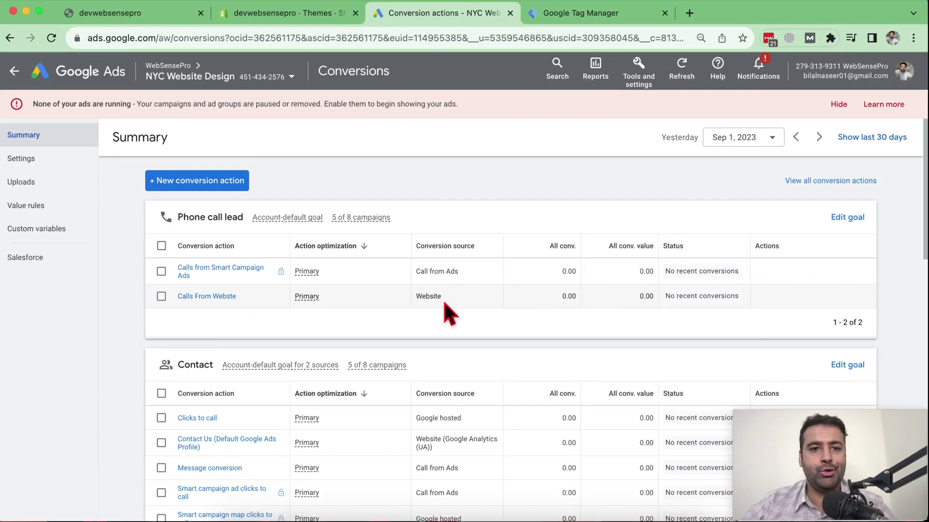
- Start a new Google Ads conversion action that tracks conversions on a website
left_click(196, 181)
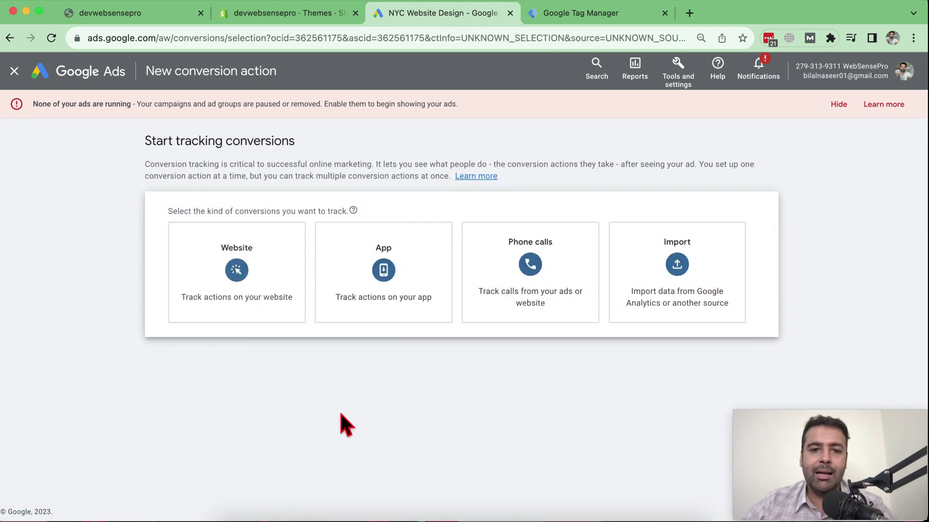
left_click(257, 308)
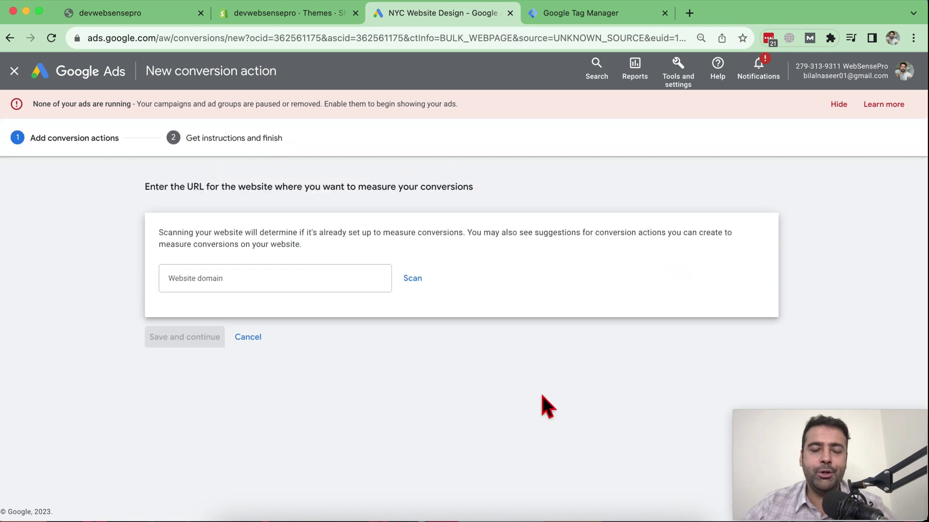
left_click(217, 287)
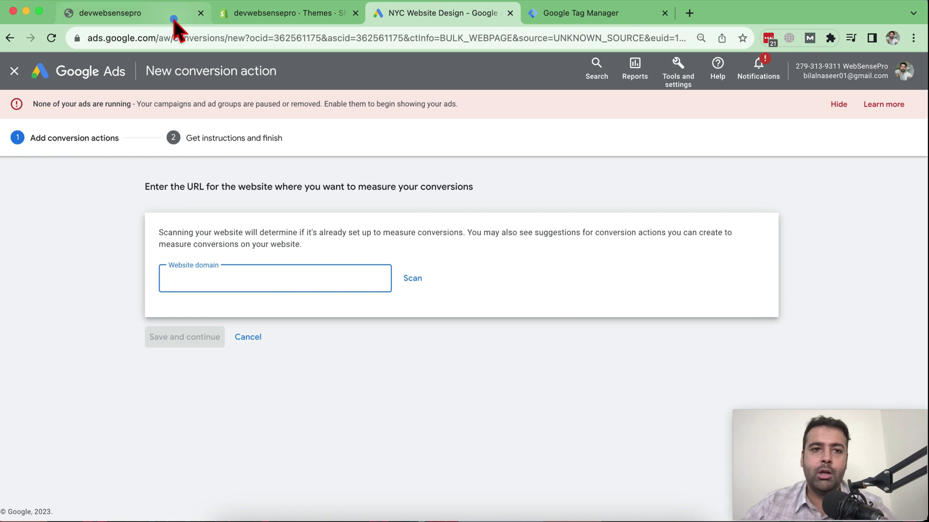
- Enter devwebsensepro.myshopify.com, copied from the storefront, as the website domain and scan it
left_click(174, 20)
left_click(242, 37)
left_click(326, 38)
left_click_drag(328, 38, 97, 51)
key("super+c")
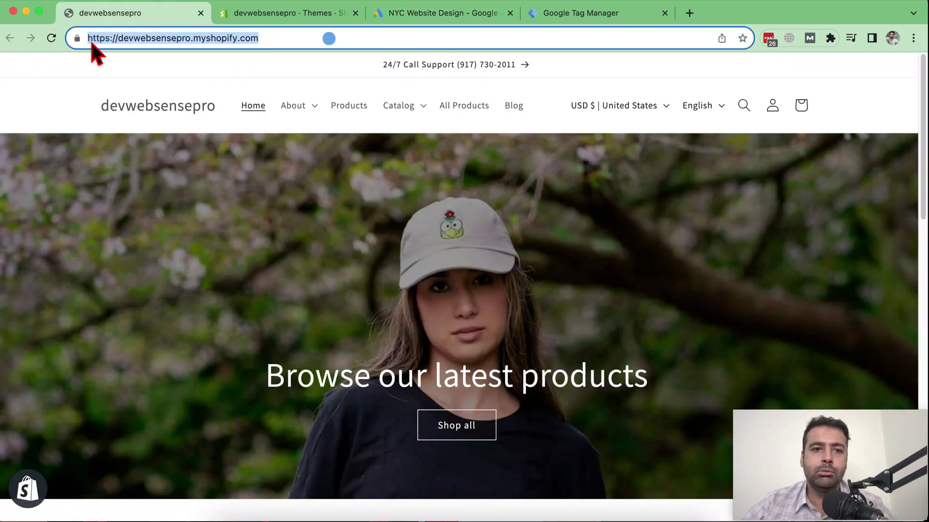
left_click(408, 14)
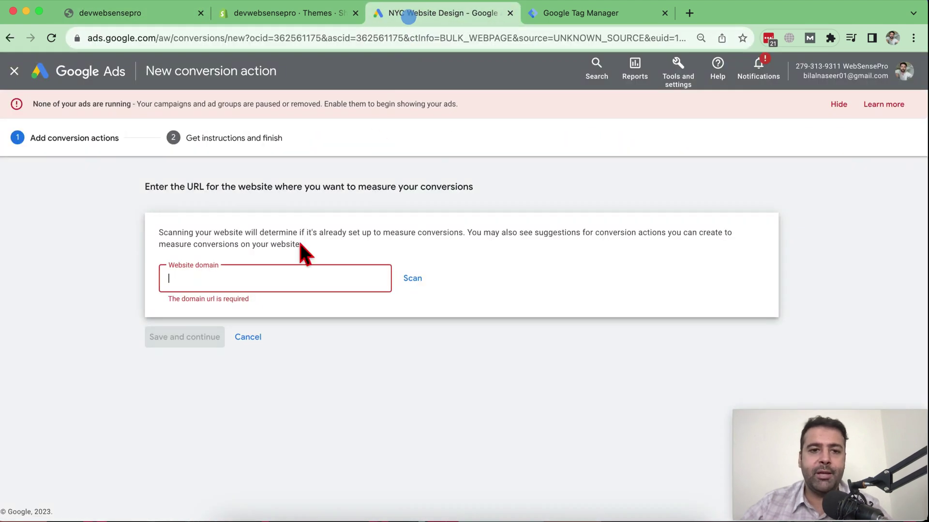
key("super+v")
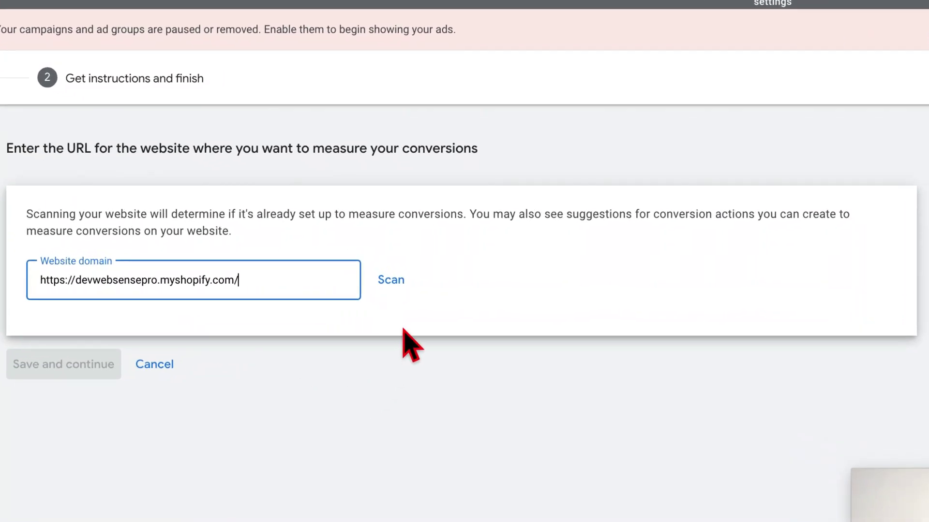
left_click(391, 282)
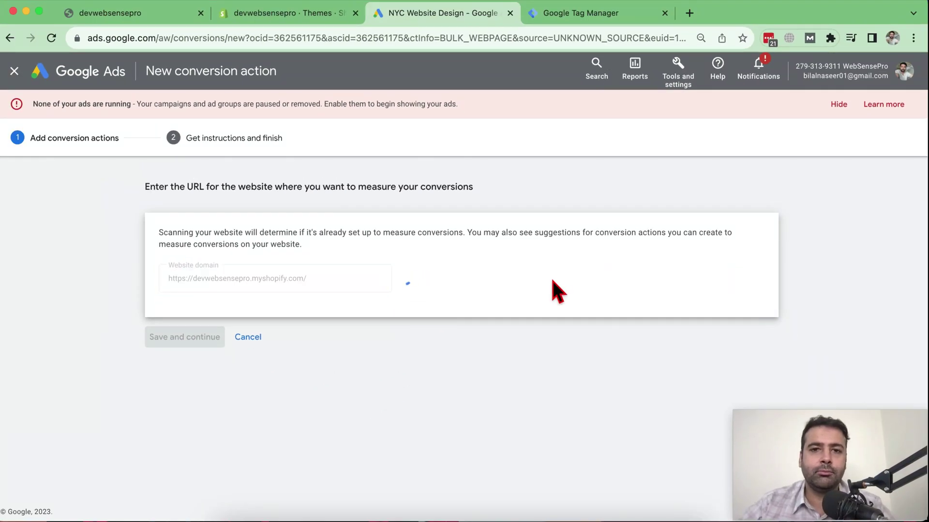
scroll(598, 172, "down", 4)
scroll(598, 172, "down", 2)
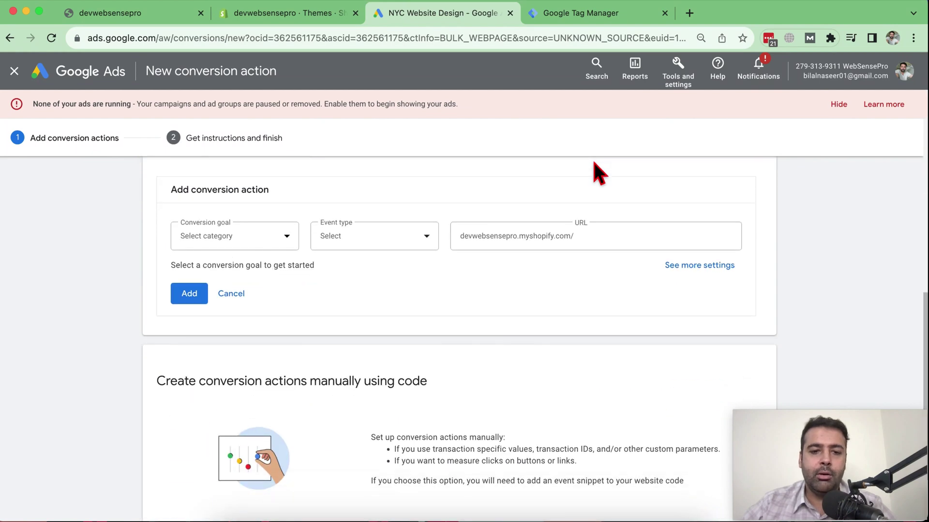
scroll(566, 265, "up", 4)
scroll(573, 276, "up", 5)
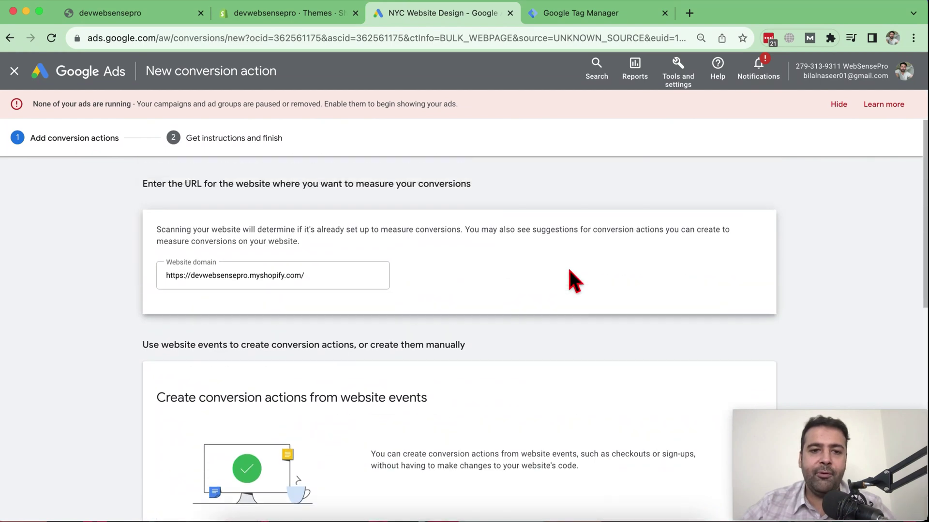
scroll(557, 290, "down", 8)
scroll(444, 248, "up", 3)
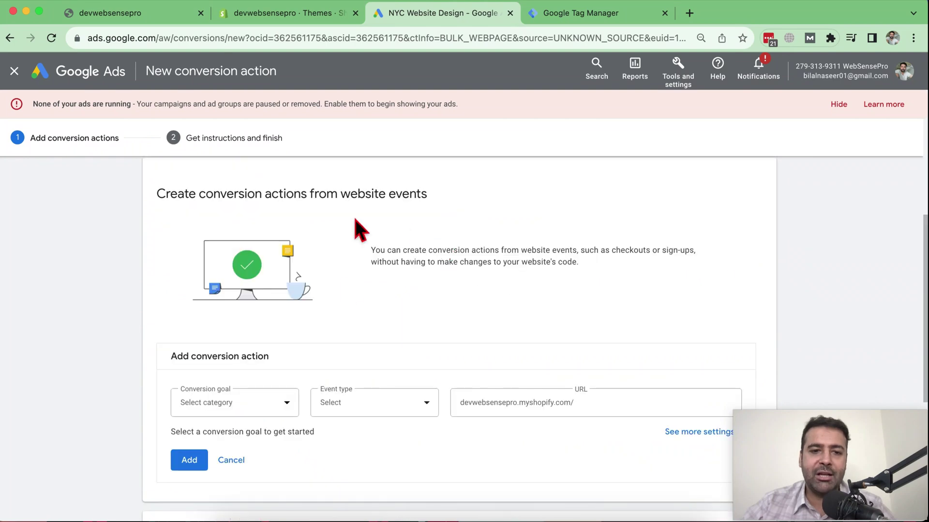
scroll(583, 218, "down", 5)
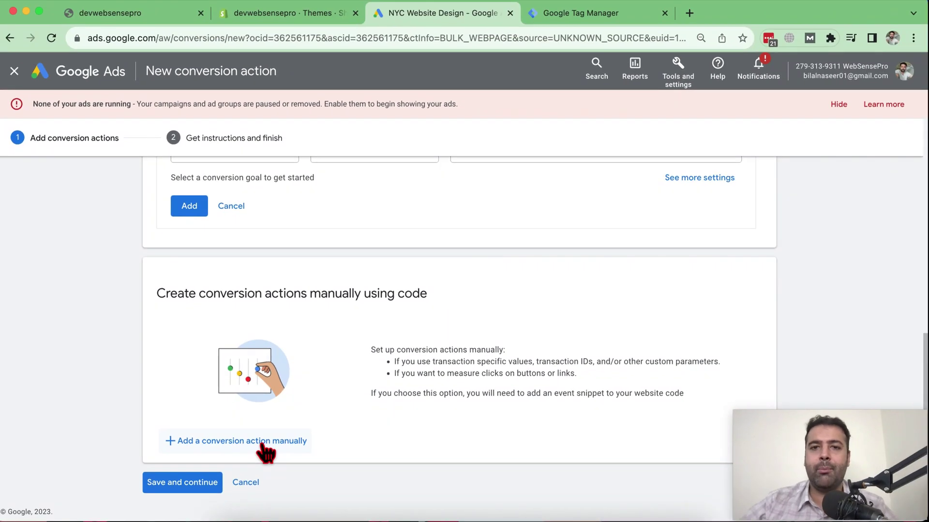
- Add a conversion action manually with the goal category set to Contact
left_click(262, 443)
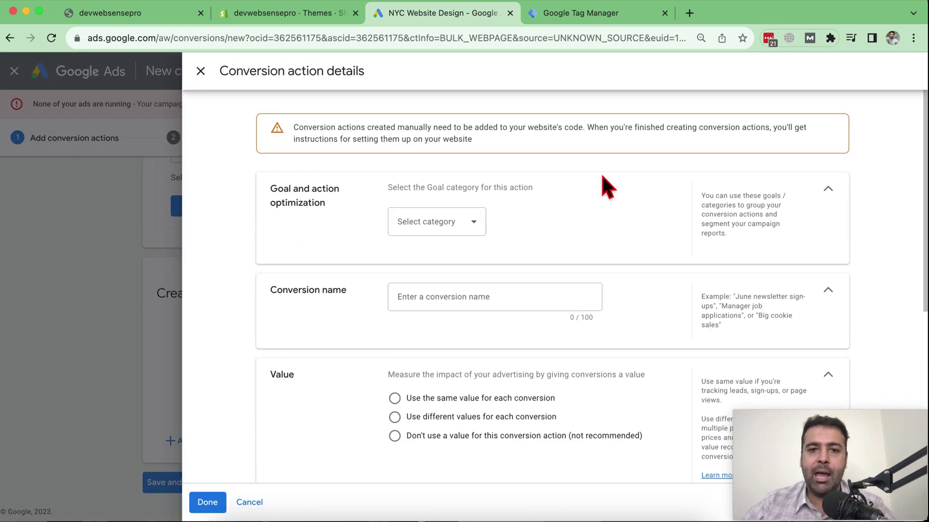
left_click_drag(271, 190, 278, 190)
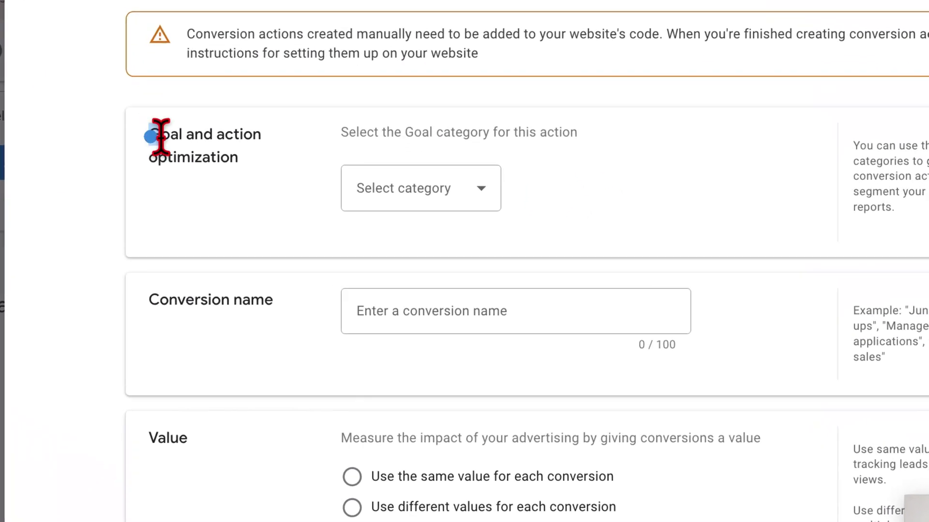
left_click_drag(160, 137, 264, 193)
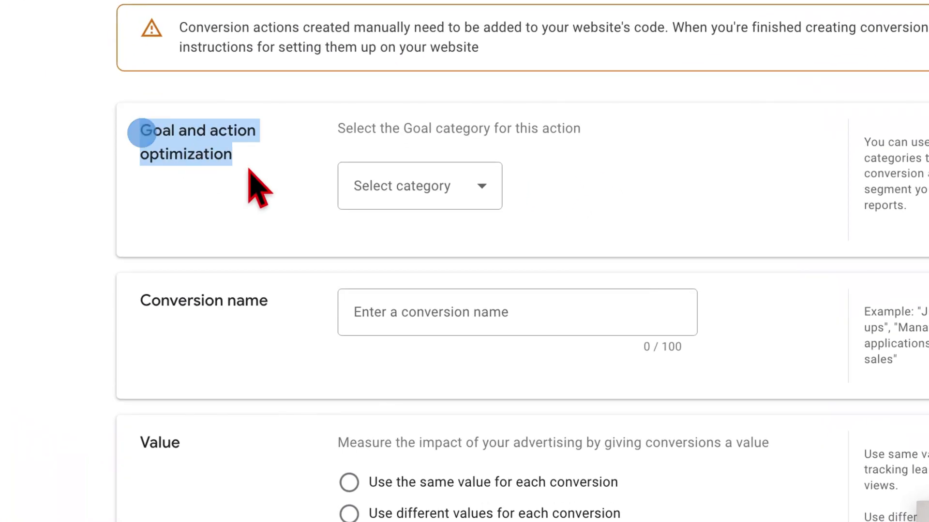
left_click(475, 190)
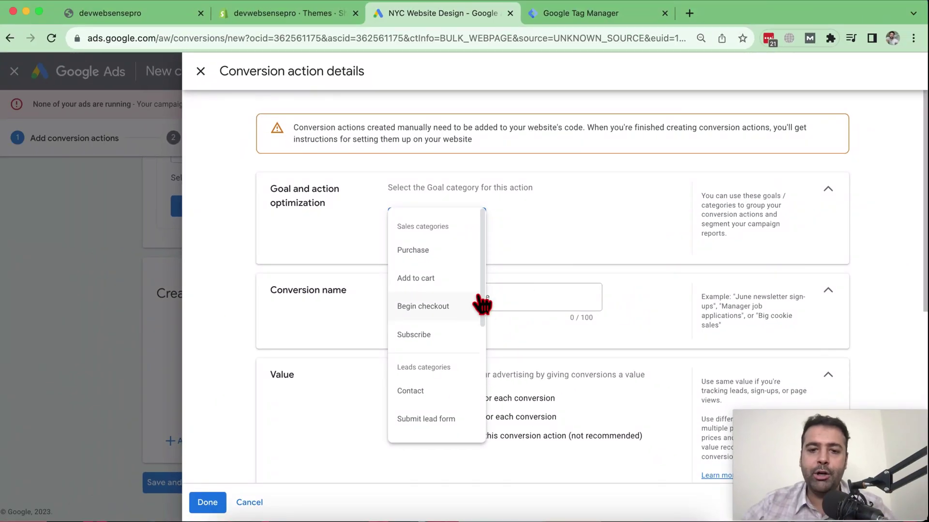
left_click_drag(483, 298, 481, 325)
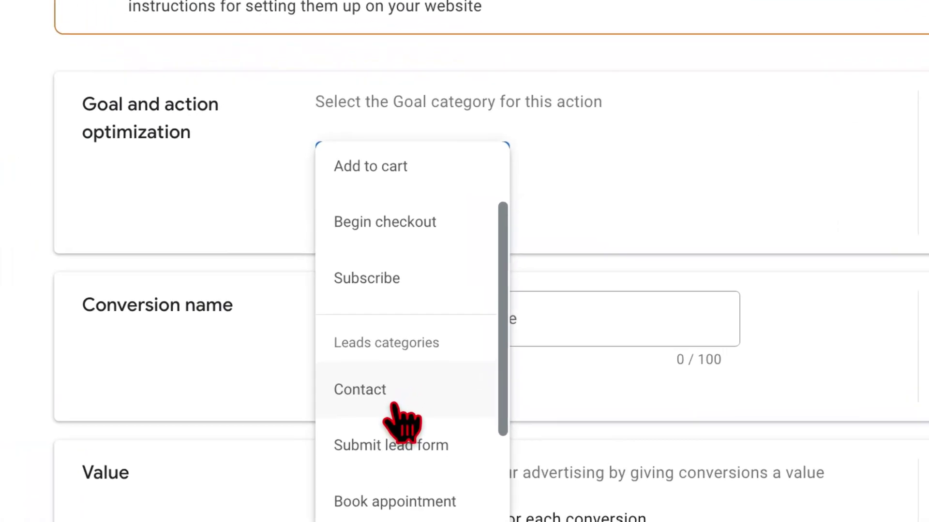
left_click(394, 411)
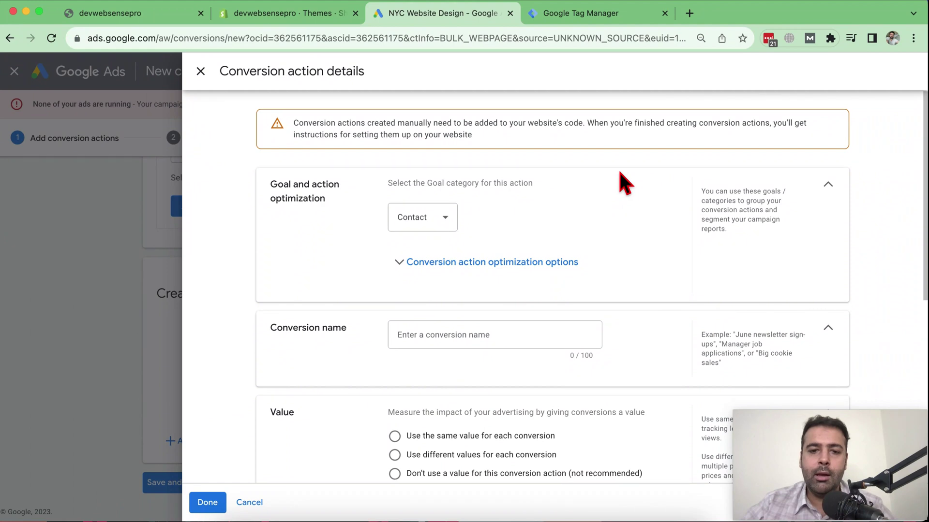
- Name the conversion action 'Website Phone Calls from Shopify Store'
scroll(581, 232, "down", 1)
left_click(488, 319)
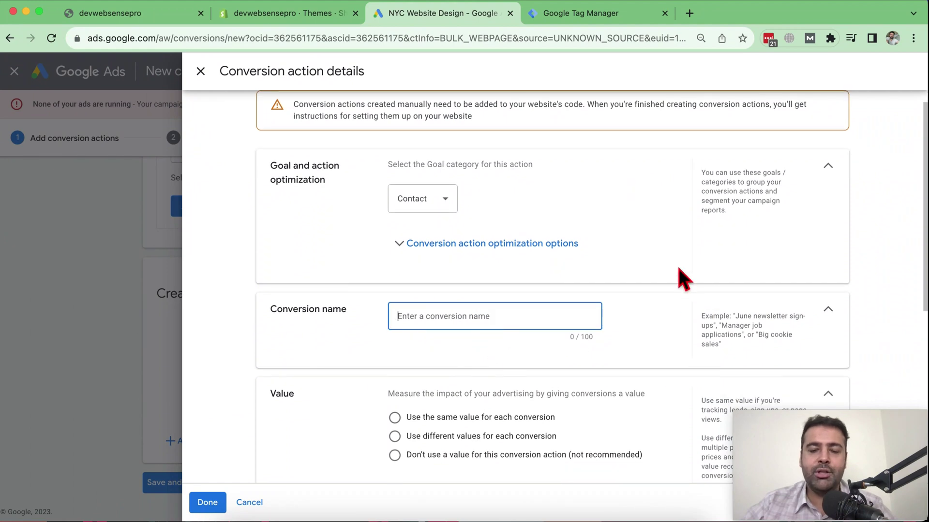
type("Webste Phone Calls from")
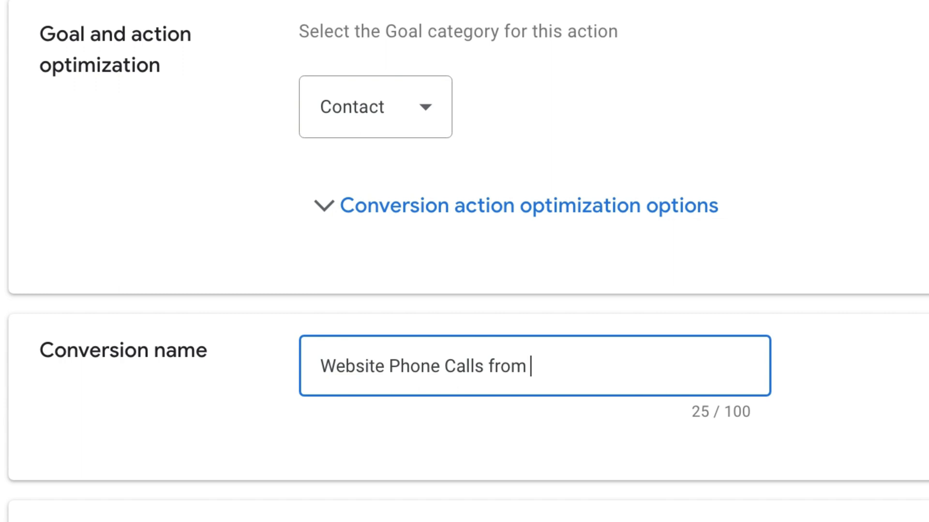
type("re")
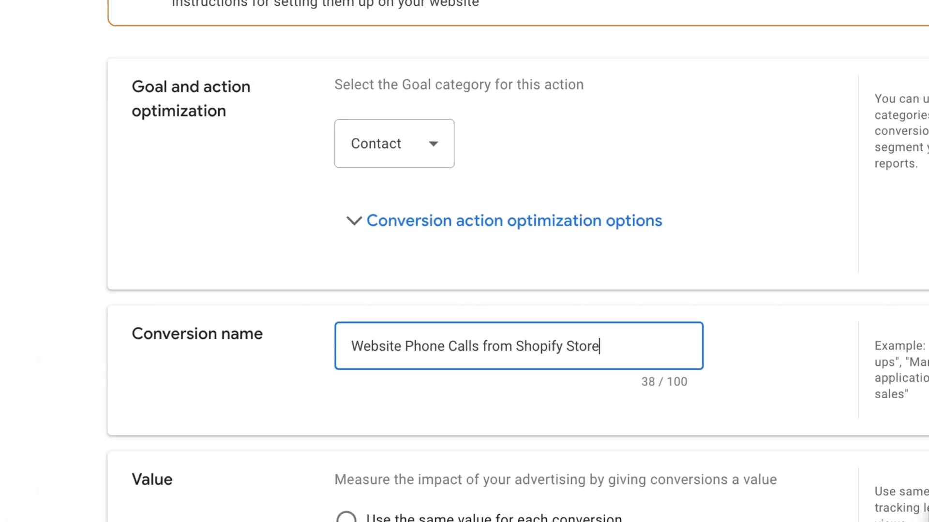
scroll(643, 266, "down", 2)
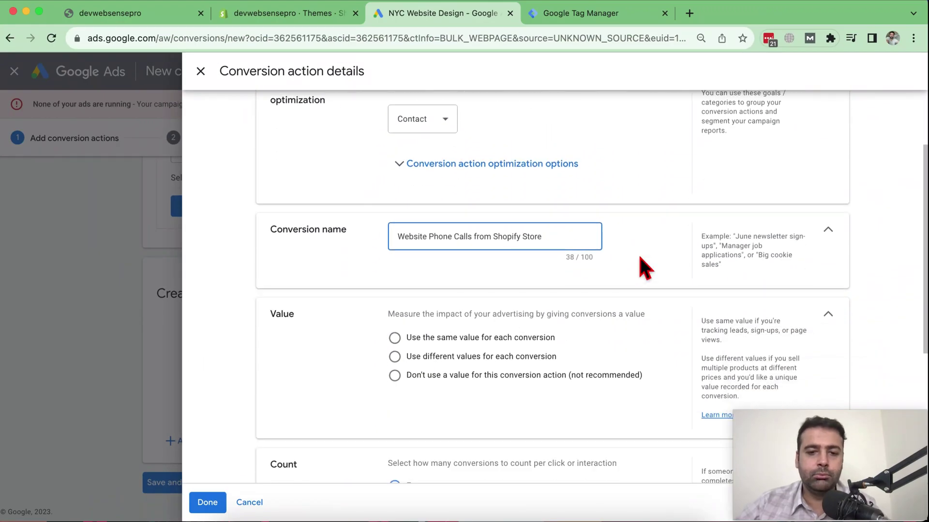
scroll(643, 266, "down", 2)
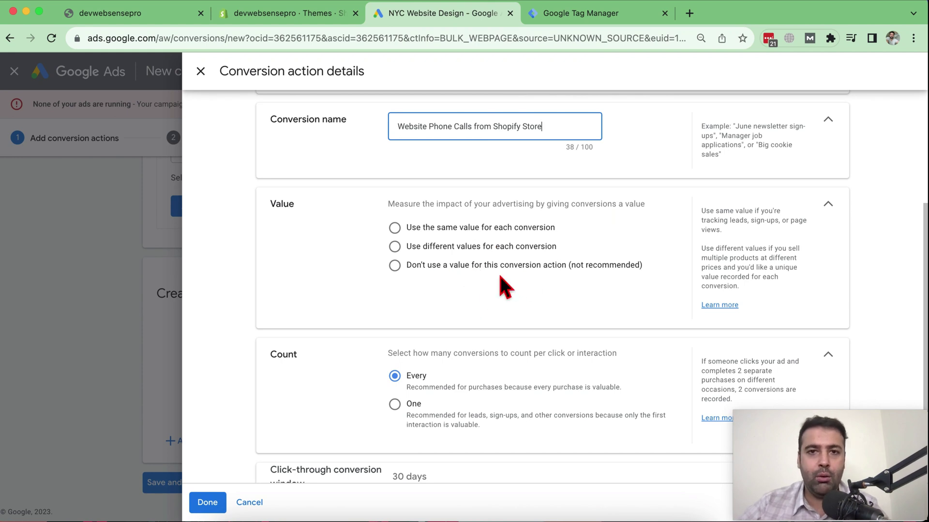
- Set the value to Don't use a value and Count to One, then finish the details
left_click(456, 246)
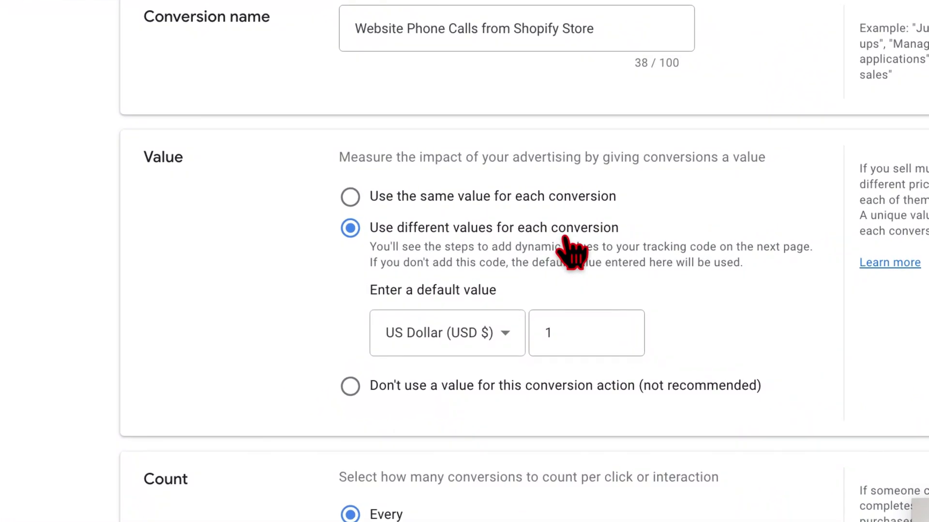
left_click(568, 335)
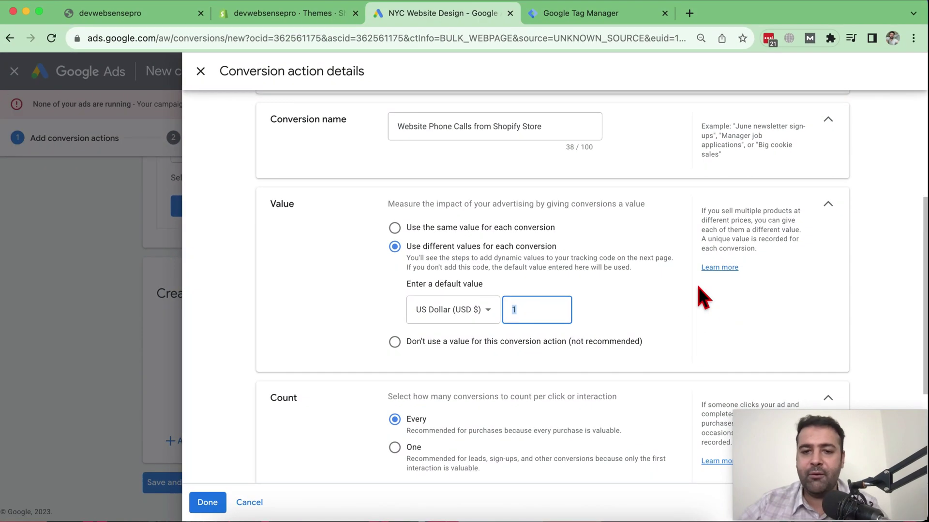
left_click(509, 343)
scroll(643, 201, "down", 3)
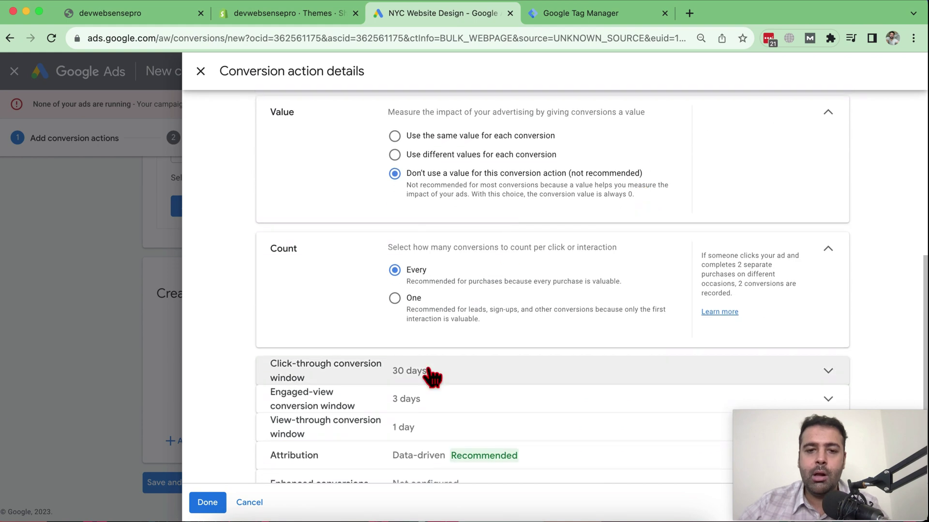
left_click(395, 302)
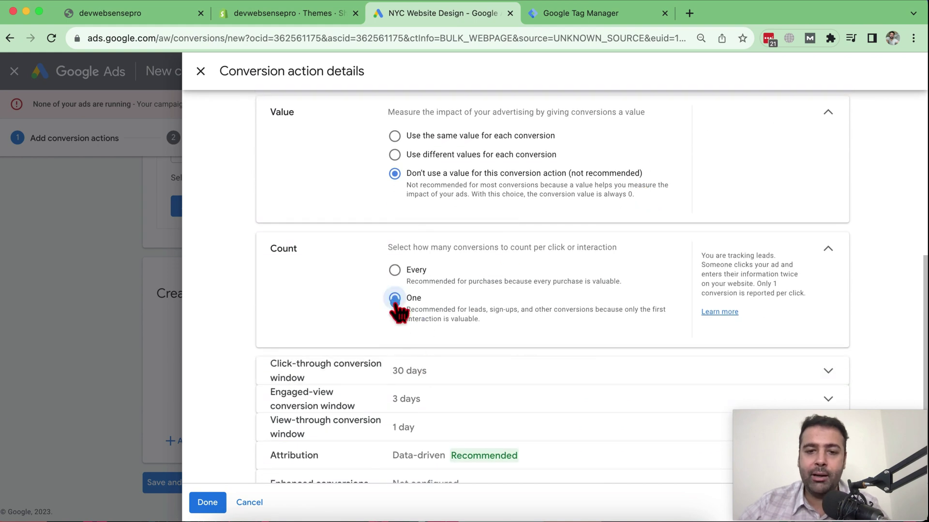
left_click_drag(267, 248, 308, 248)
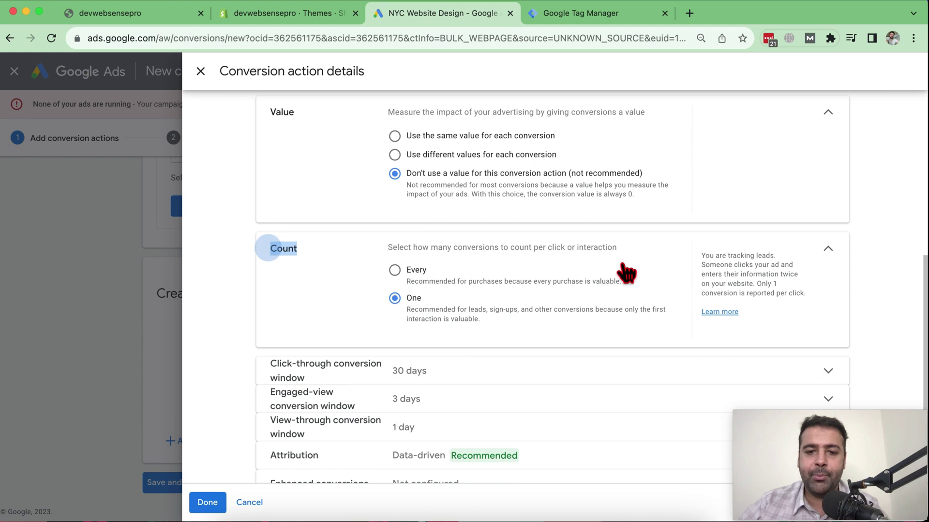
scroll(623, 270, "down", 1)
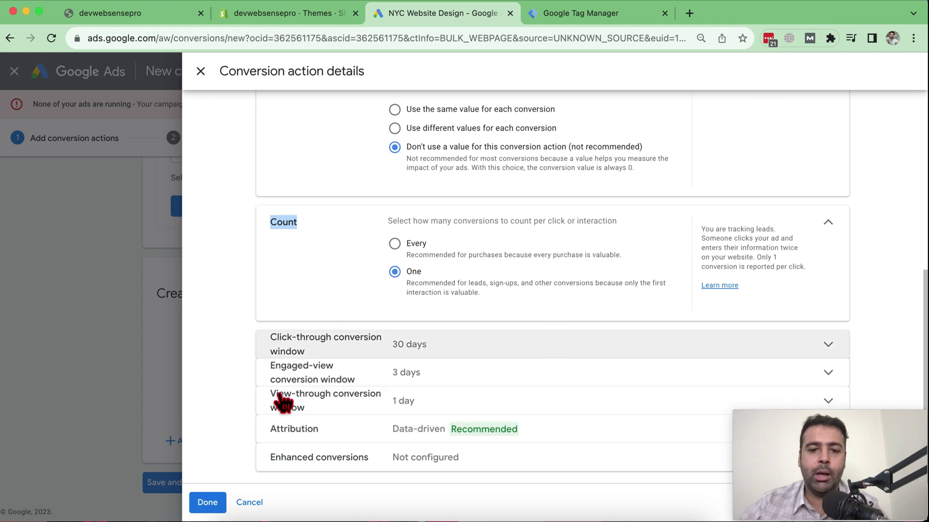
left_click(207, 503)
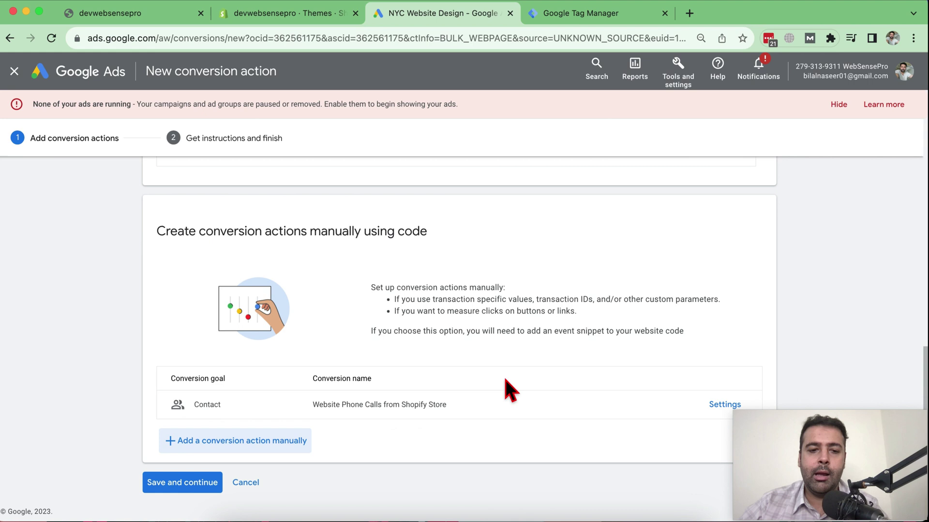
- Save the conversion, show the Tag Manager instructions, and select the Conversion ID and label
left_click(169, 483)
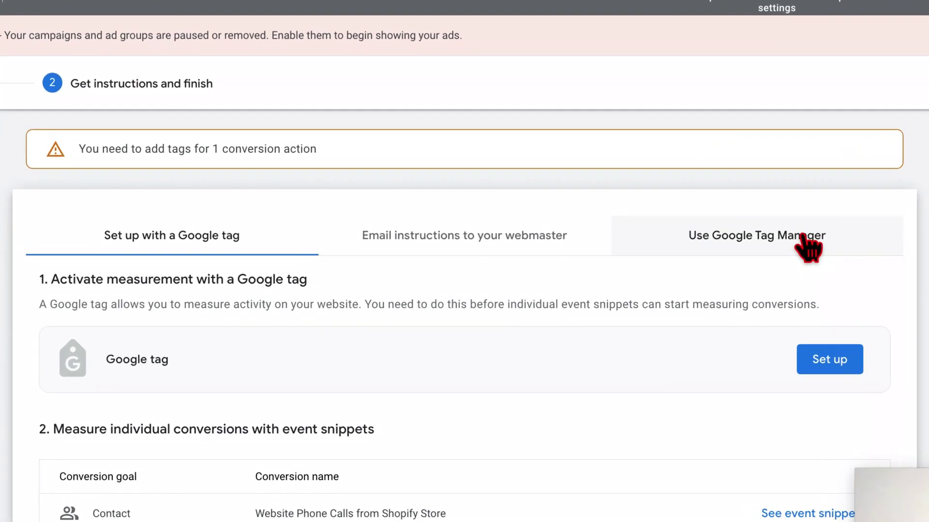
left_click(851, 244)
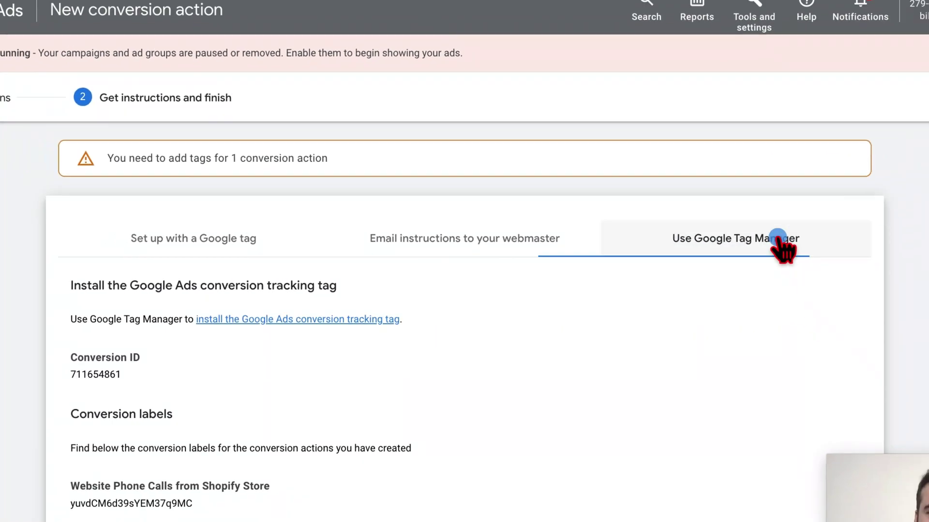
scroll(574, 187, "down", 3)
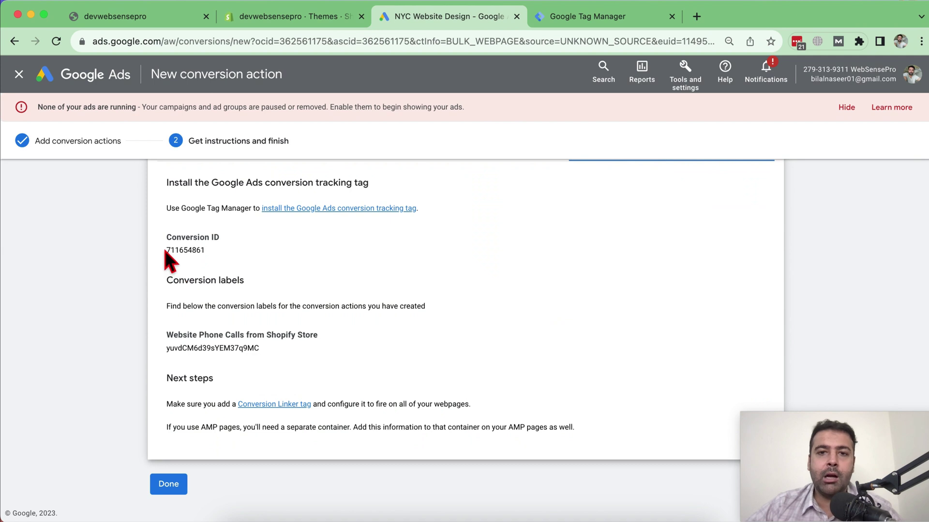
left_click_drag(166, 250, 205, 253)
left_click_drag(164, 349, 261, 349)
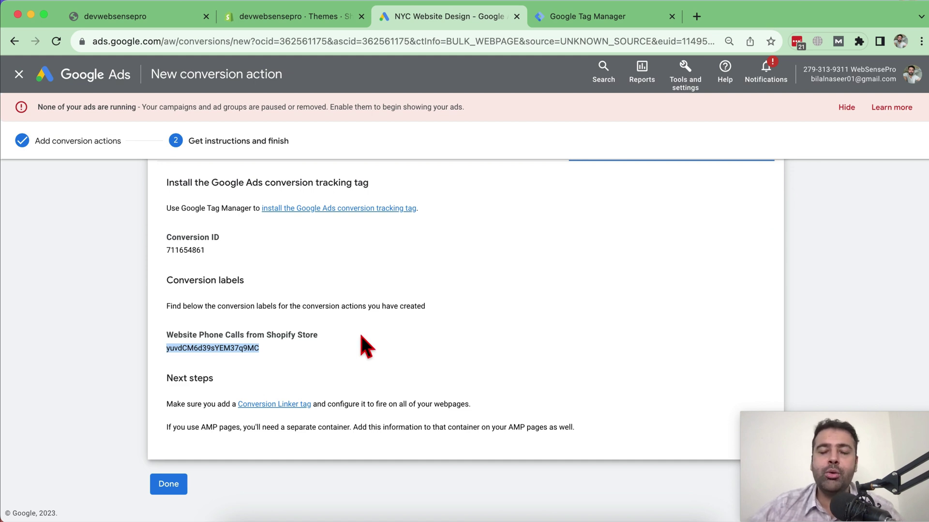
- Start a new Tag Manager account named 'Phone Call Conversion Tutorial'
left_click(585, 19)
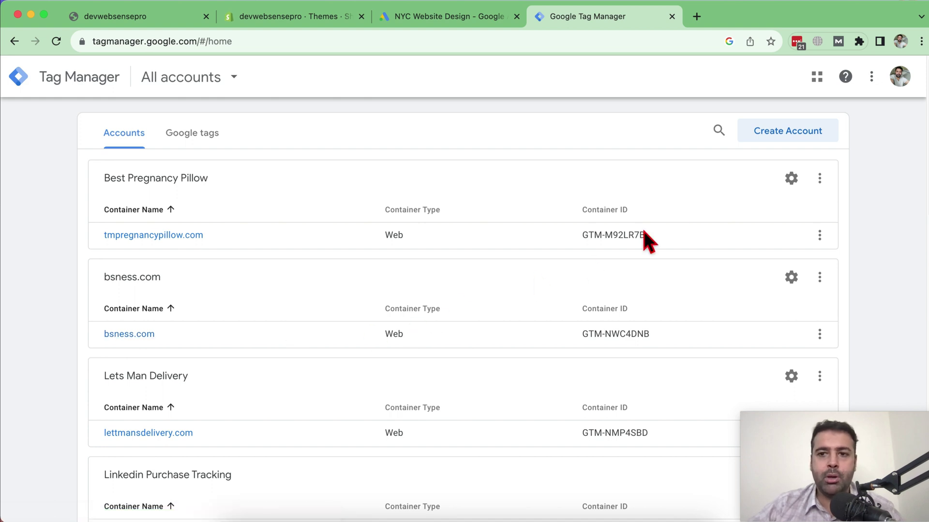
left_click(771, 133)
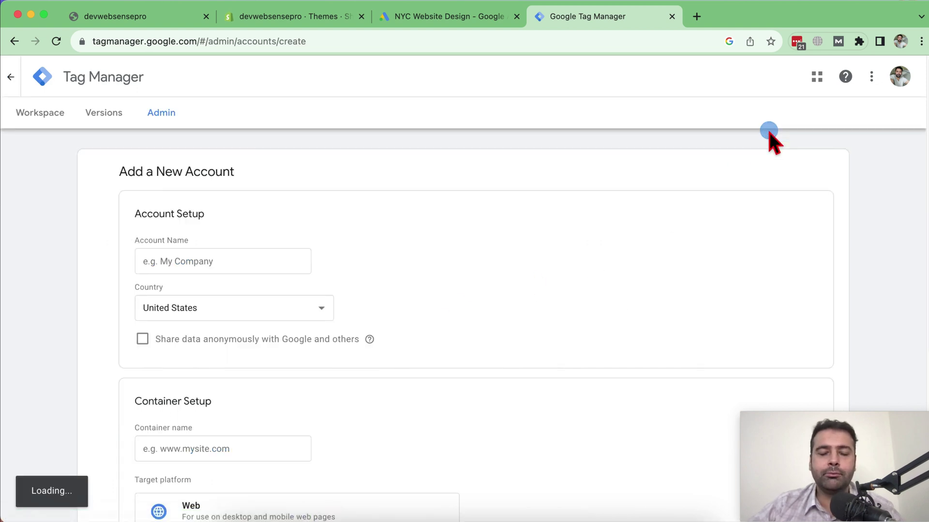
left_click(270, 254)
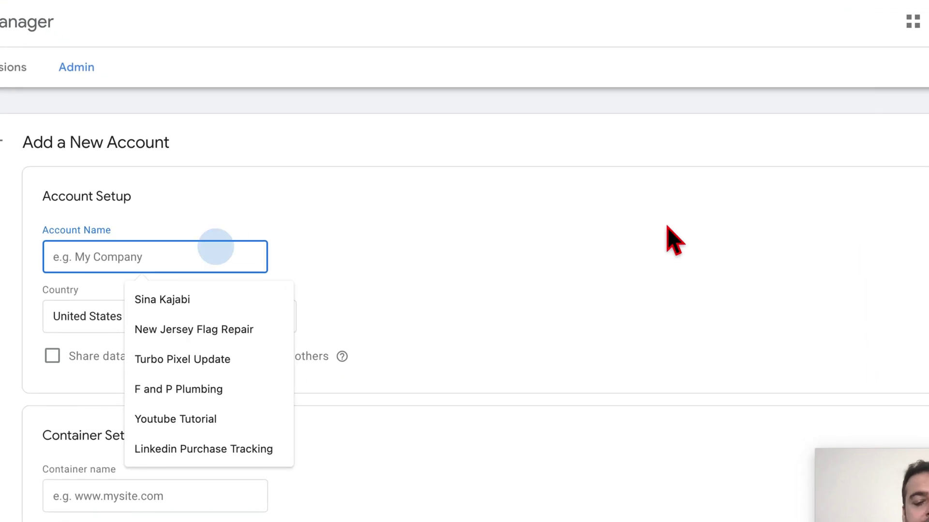
type("Youtubw")
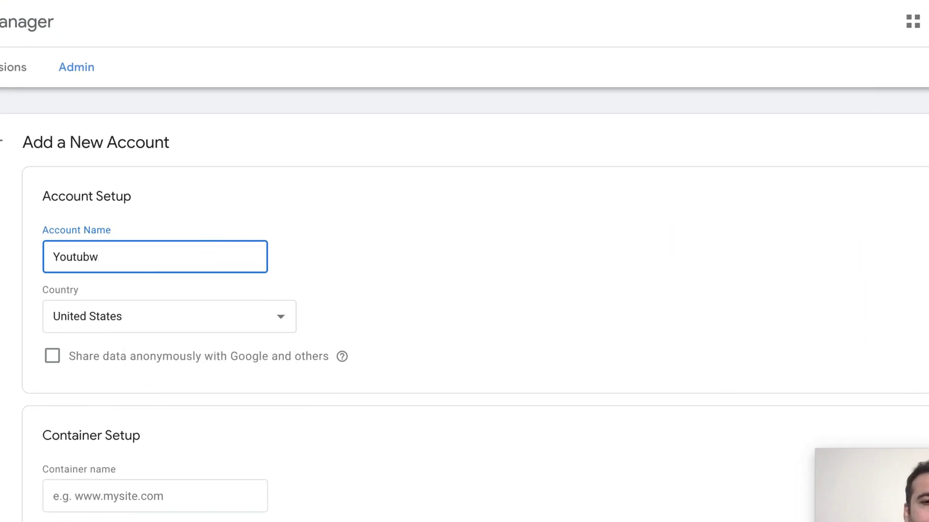
key("ctrl+a")
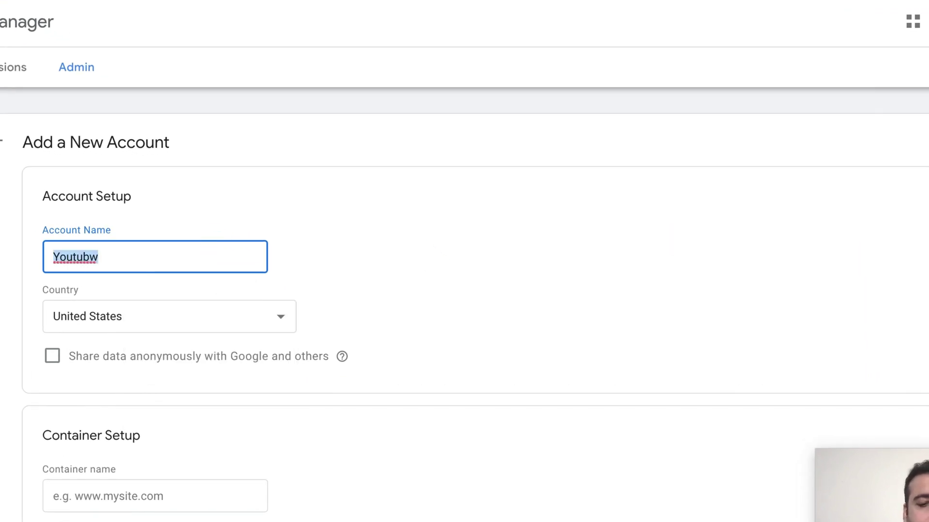
type("Phone Call Conversion Tutorial")
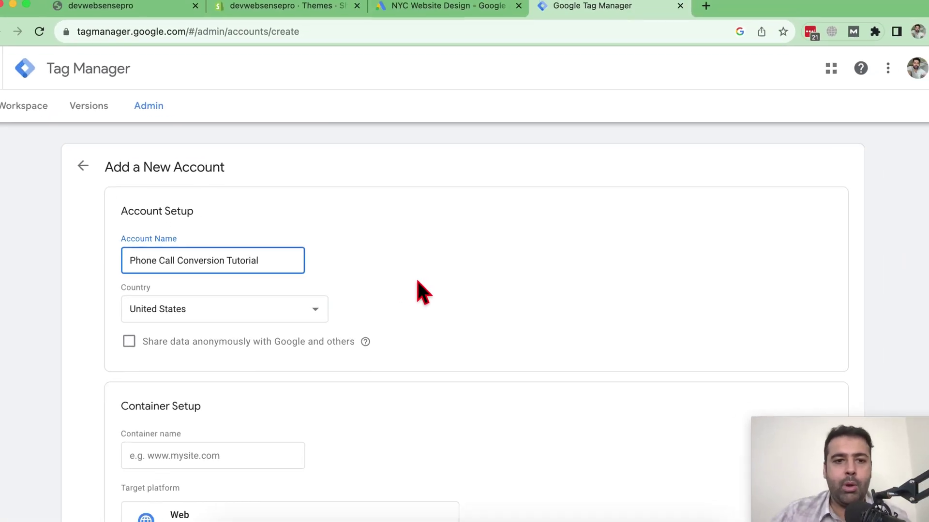
scroll(441, 244, "down", 2)
- Name the container devwebsensepro.myshopify.com using the domain copied from the storefront
left_click(179, 356)
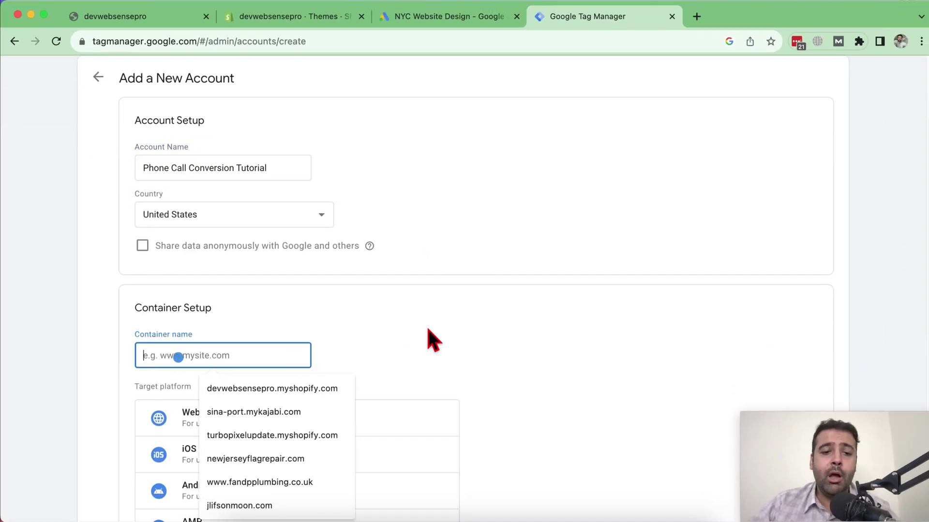
left_click(171, 19)
left_click_drag(296, 41, 125, 50)
key("super+c")
left_click(567, 22)
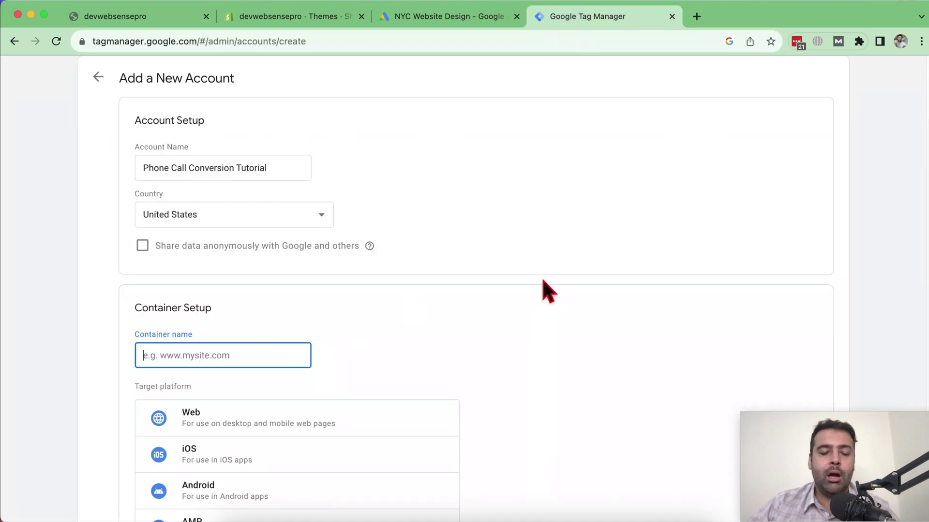
key("super+v")
scroll(556, 218, "down", 4)
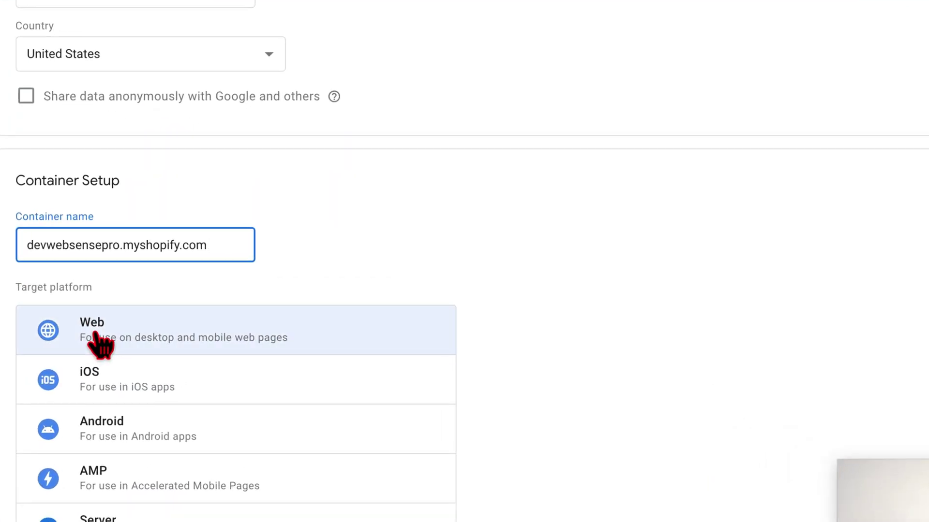
- Choose the Web platform, create the account and container, and accept the terms
left_click(234, 345)
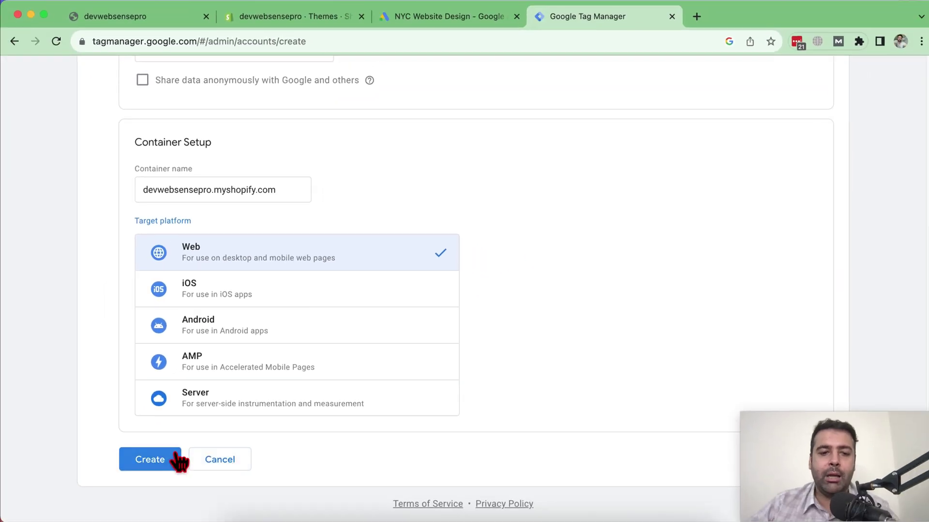
left_click(133, 481)
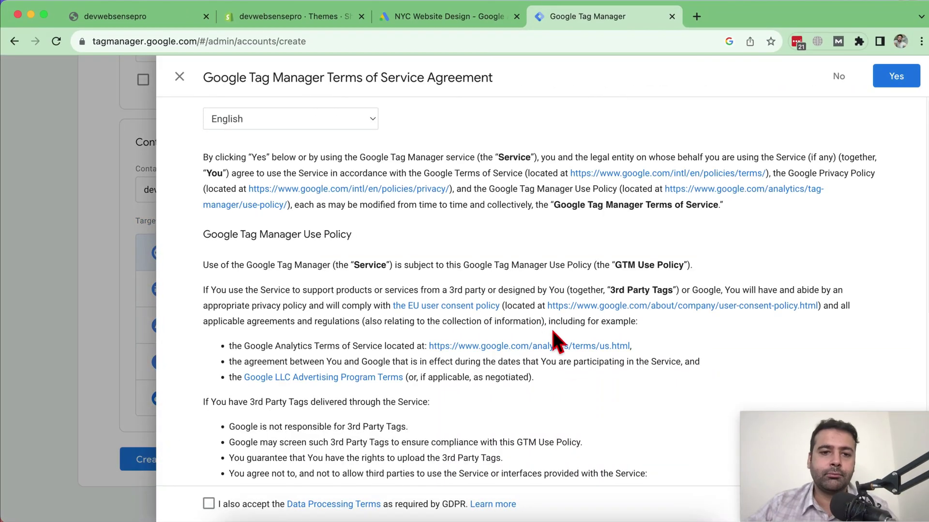
scroll(232, 351, "down", 3)
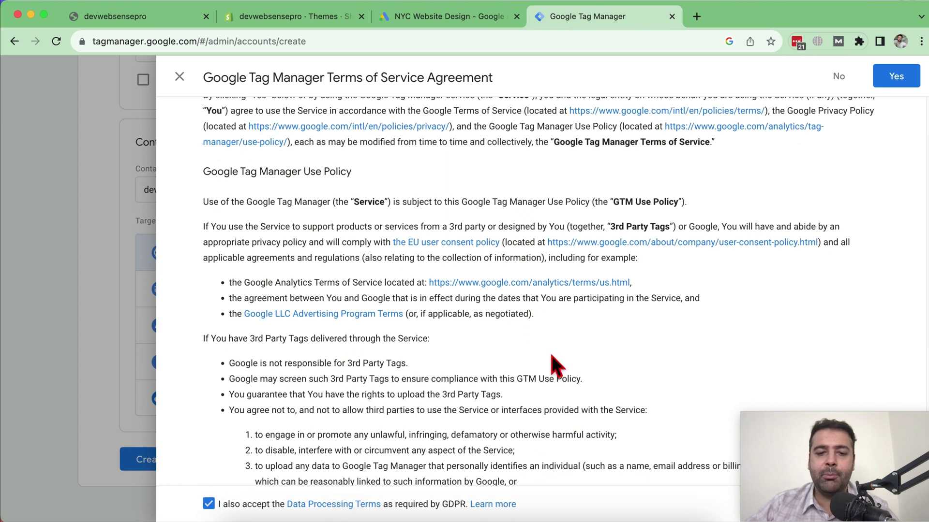
scroll(559, 348, "up", 3)
left_click(896, 77)
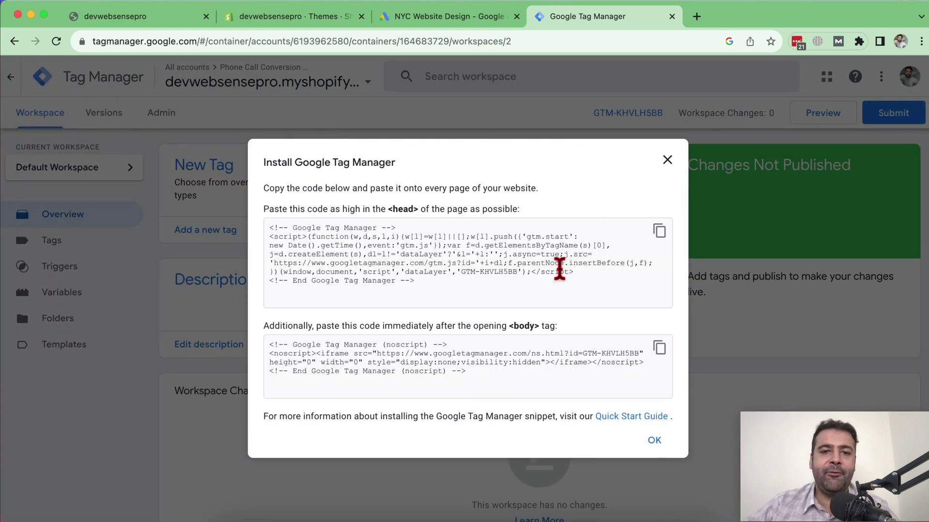
- Copy the head install snippet from the Install Google Tag Manager dialog
left_click_drag(477, 283, 270, 227)
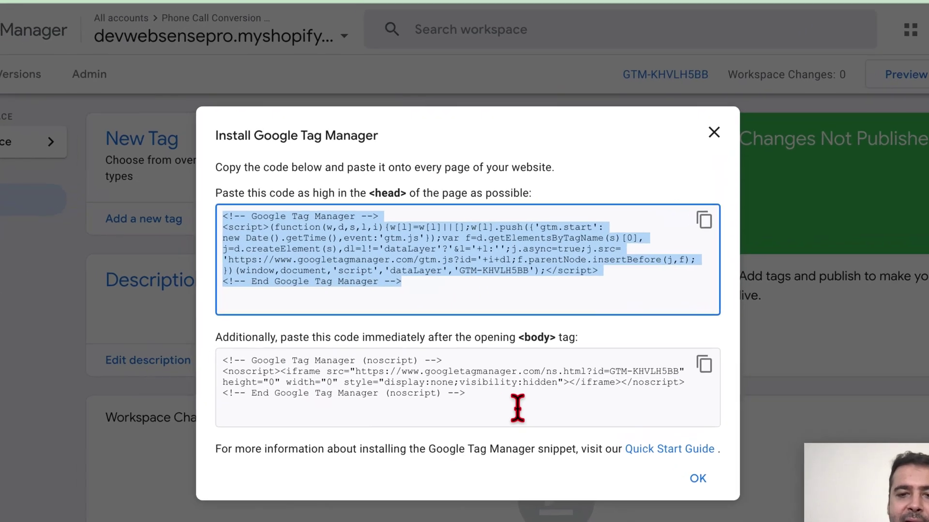
left_click_drag(517, 409, 221, 348)
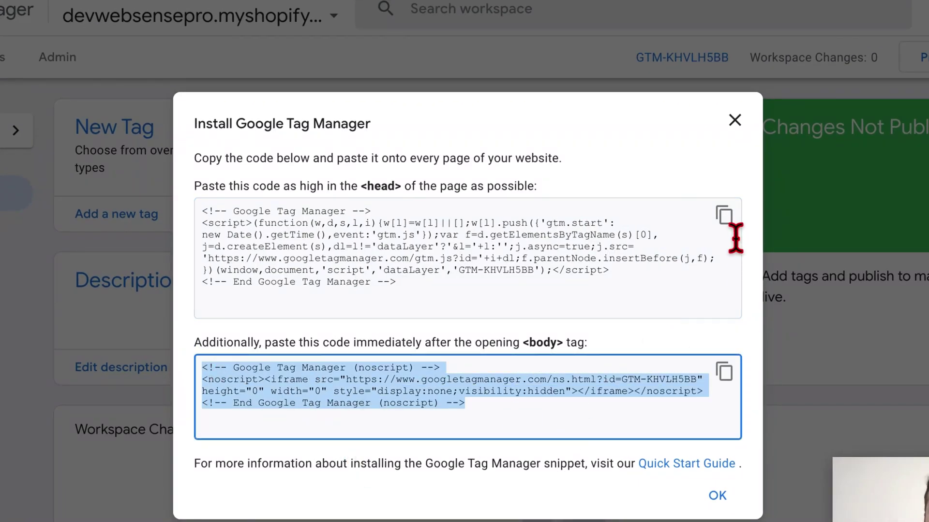
left_click(724, 215)
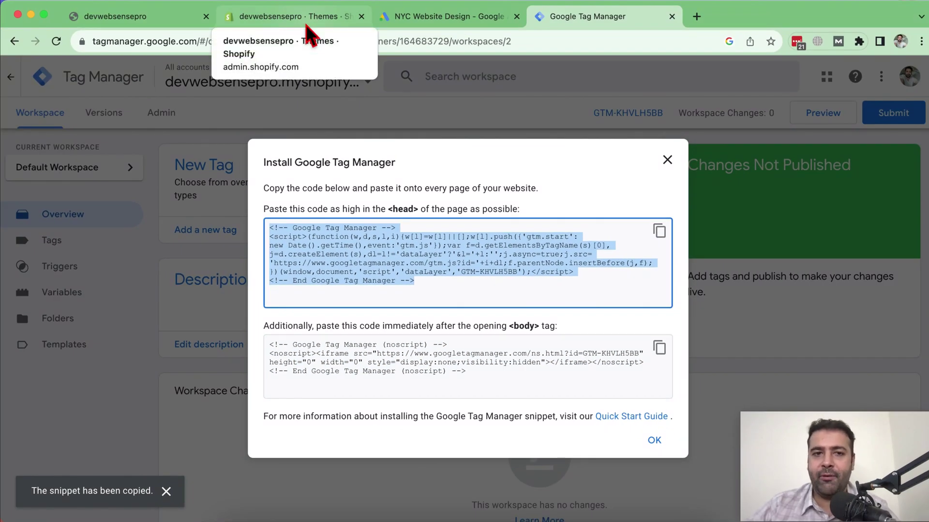
left_click(308, 17)
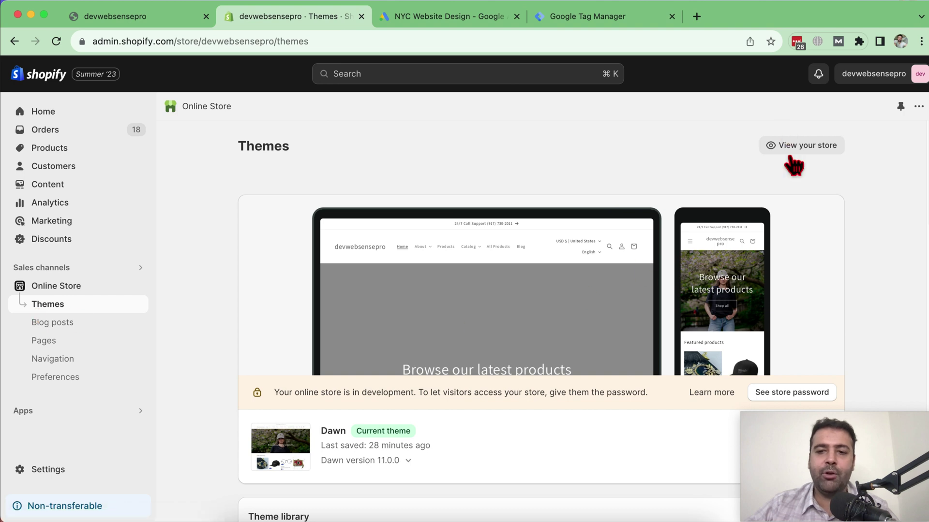
- Choose Edit code from the current Dawn theme's actions menu
scroll(887, 166, "down", 5)
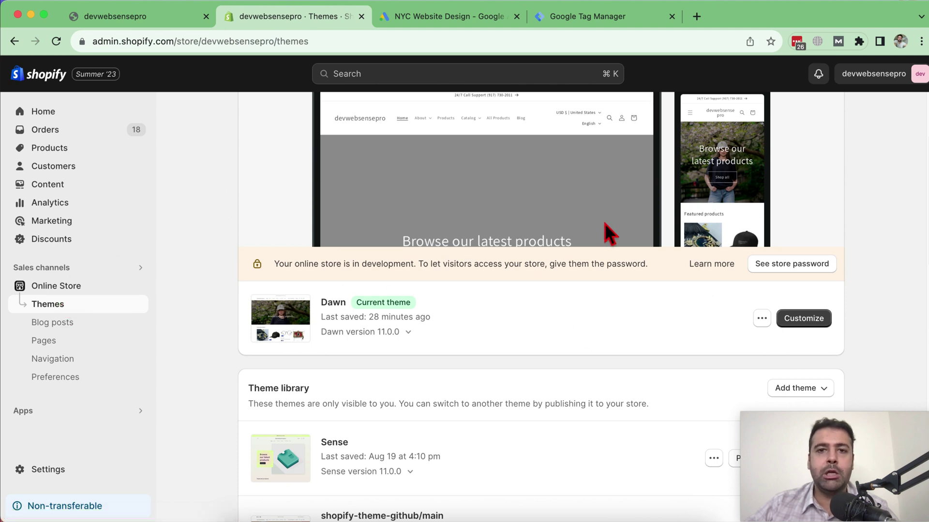
scroll(873, 170, "down", 3)
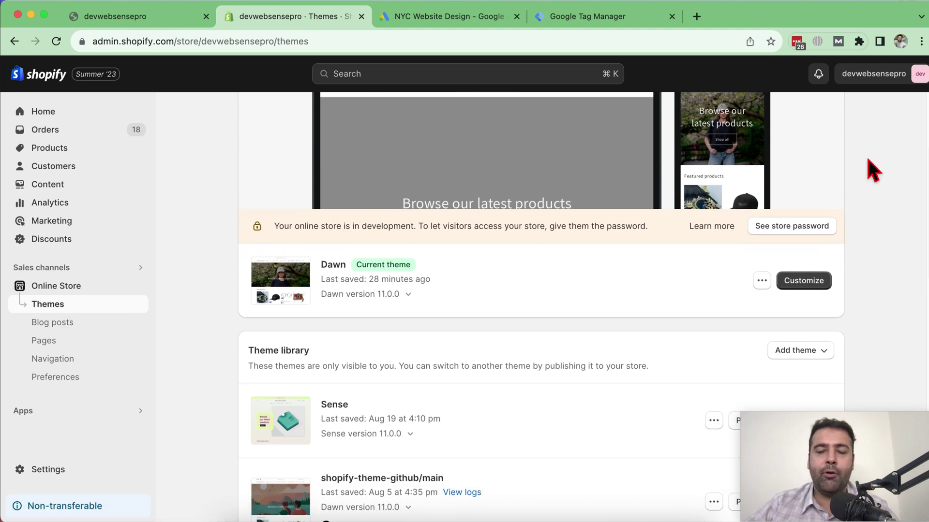
scroll(687, 321, "up", 1)
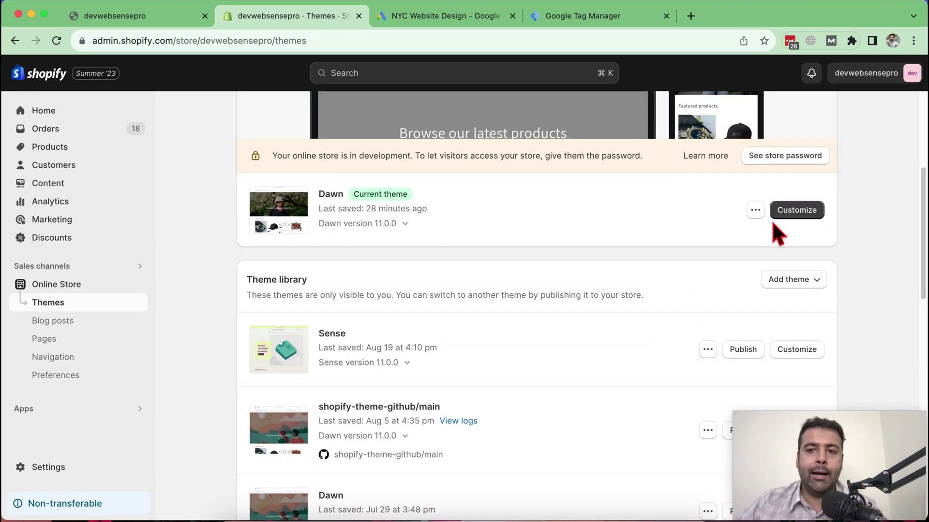
left_click(756, 209)
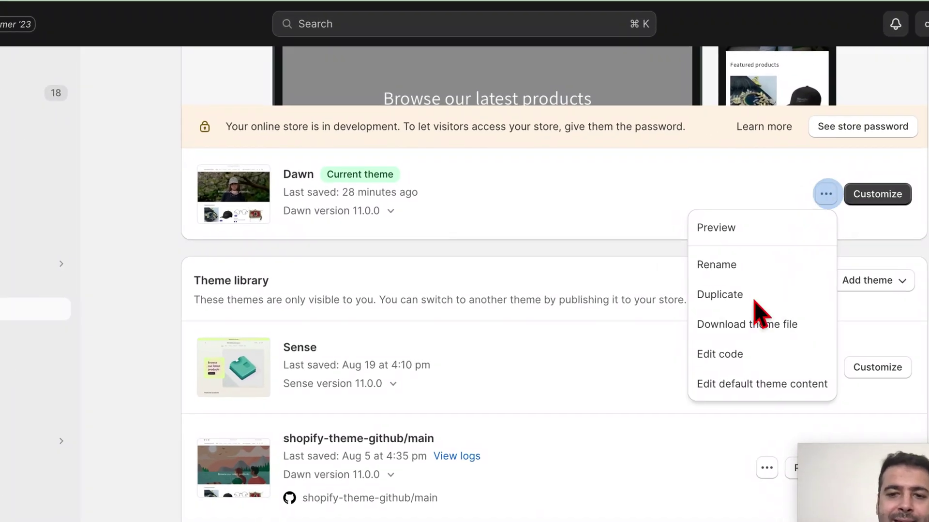
left_click(734, 368)
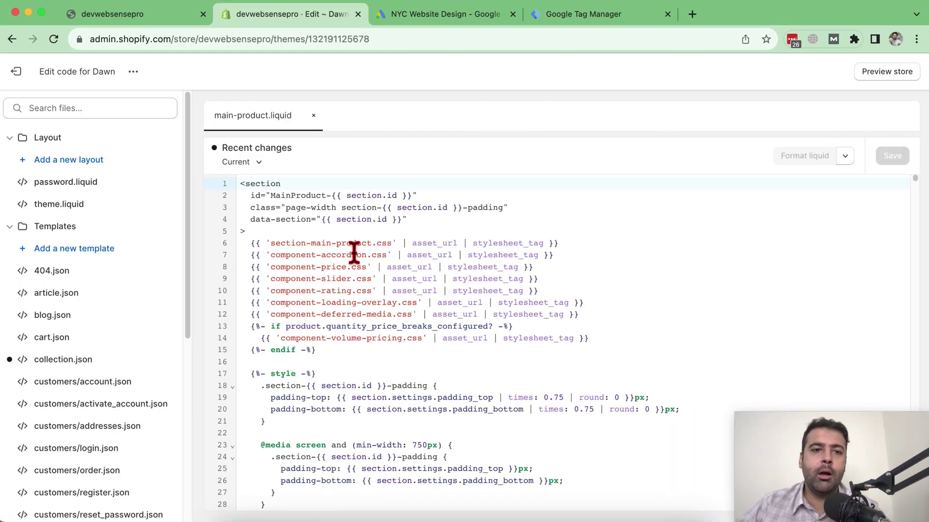
- Open theme.liquid and paste the GTM head snippet on a new line in the head
left_click(126, 106)
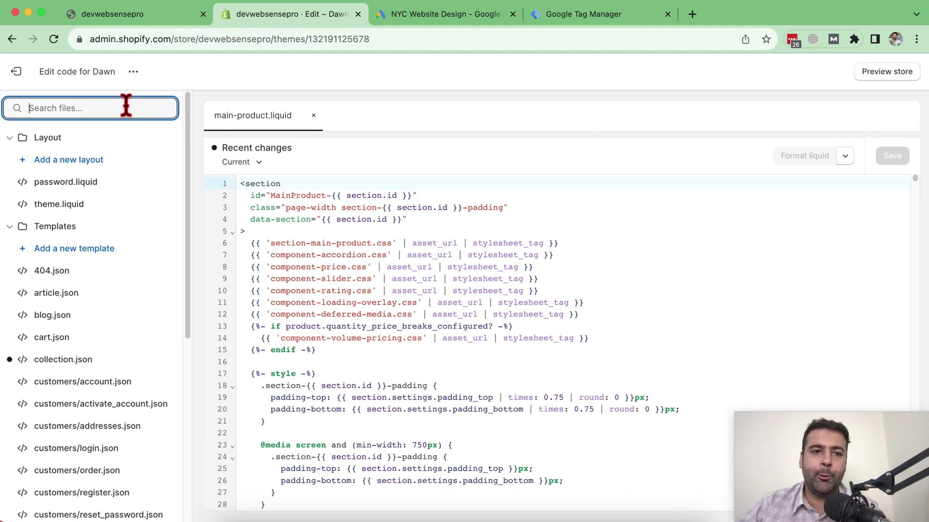
left_click(67, 205)
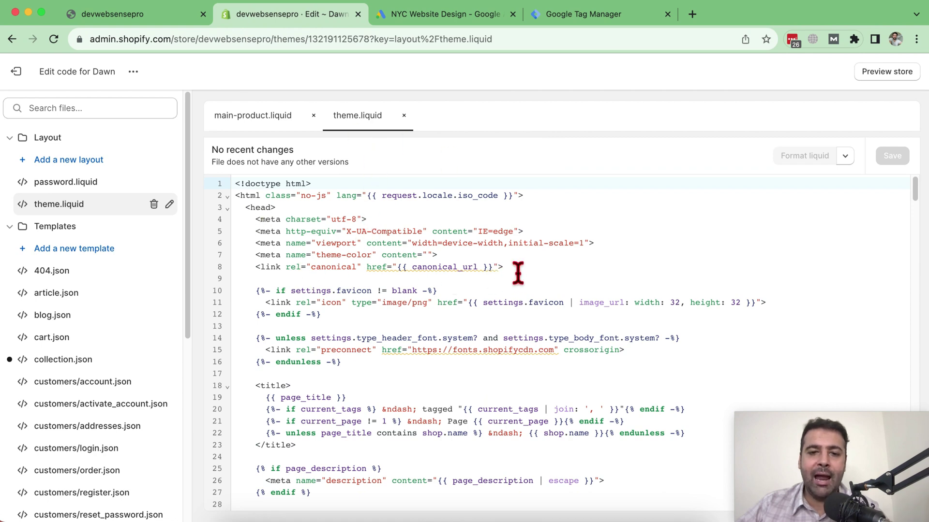
key("Return")
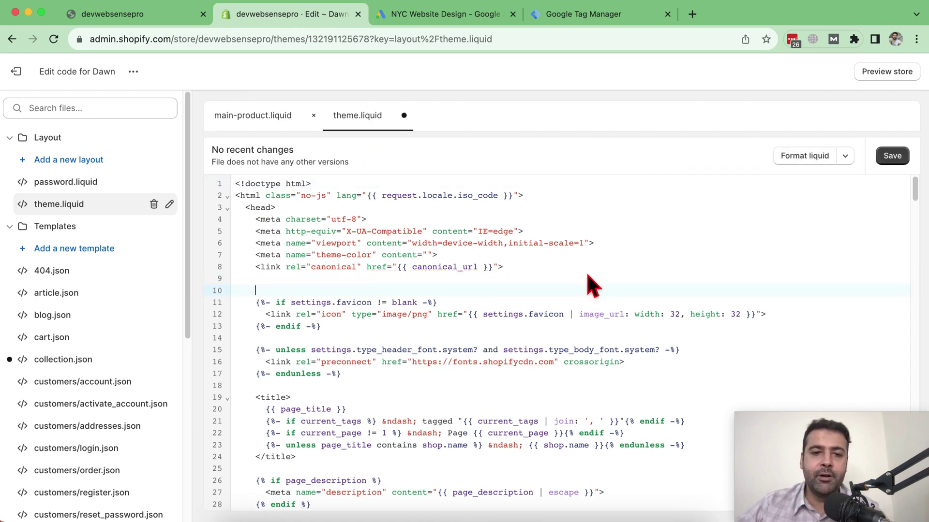
left_click(306, 276)
left_click(561, 14)
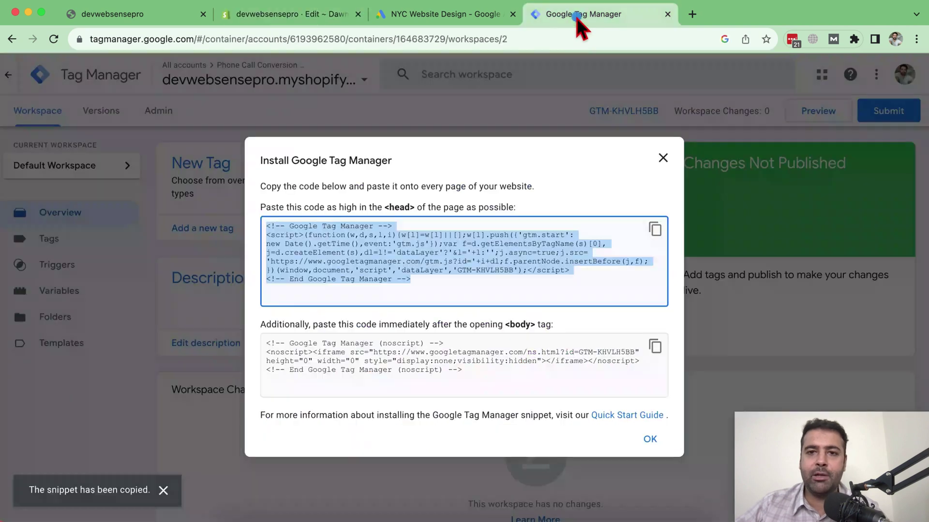
left_click(656, 231)
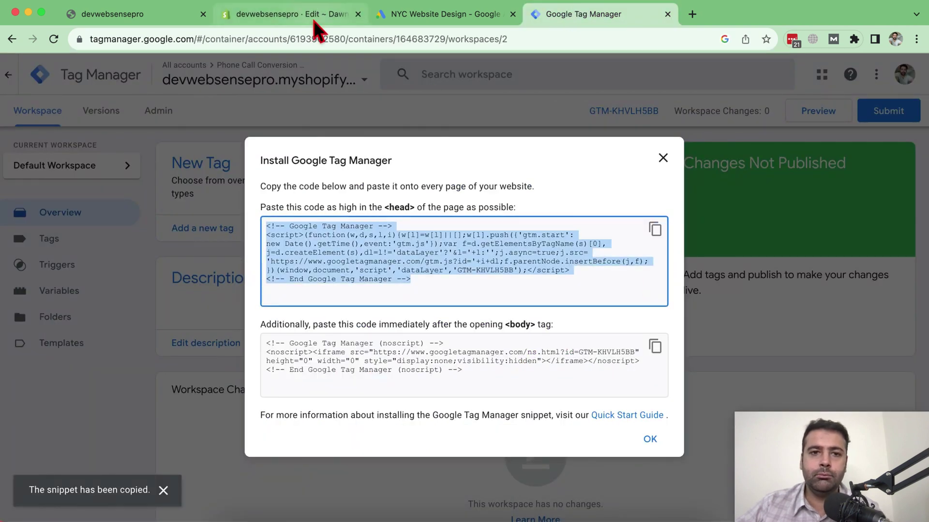
left_click(312, 16)
key("super+v")
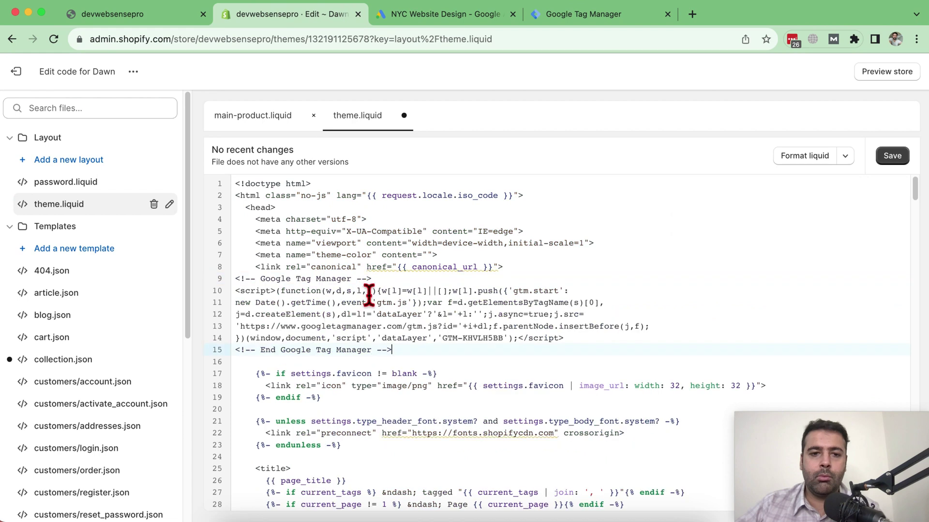
- Paste the GTM noscript body snippet above </body> in theme.liquid and save
left_click(556, 15)
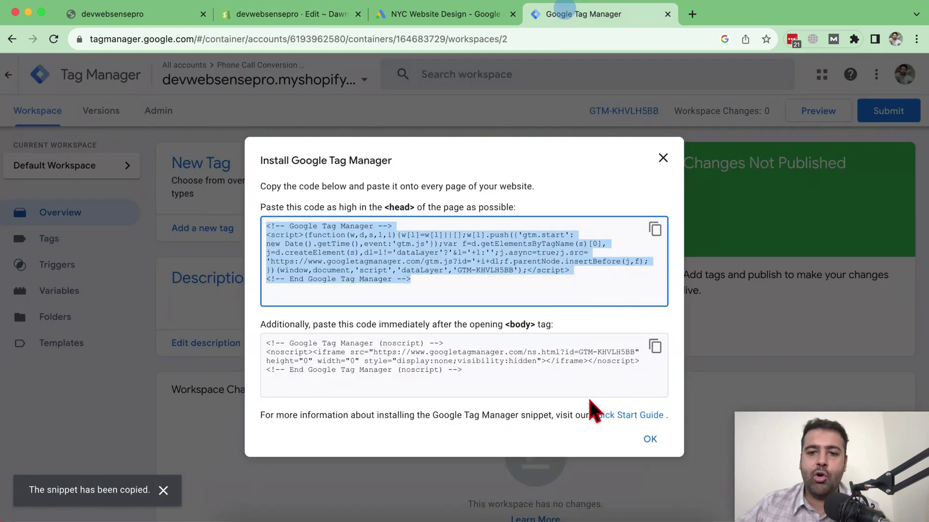
left_click(578, 388)
left_click_drag(313, 377, 265, 347)
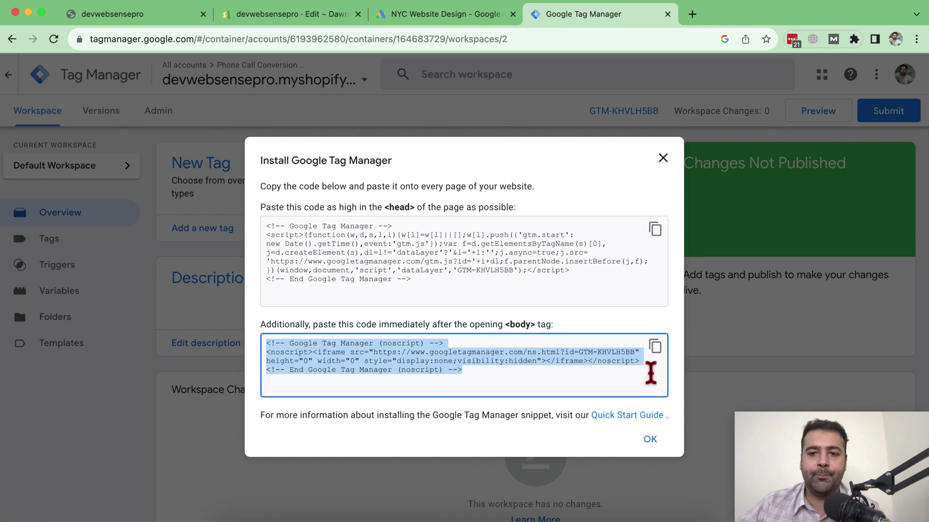
left_click(656, 347)
left_click(307, 17)
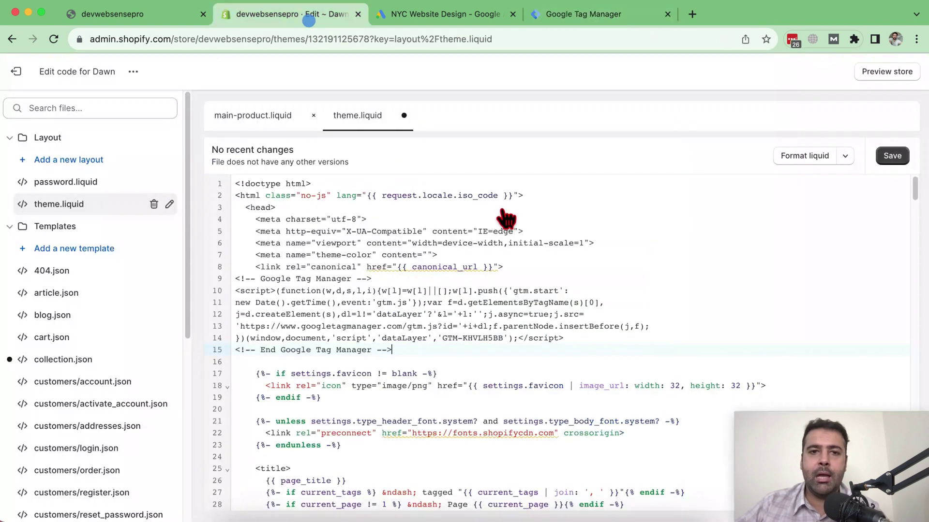
scroll(538, 254, "down", 15)
left_click_drag(919, 271, 921, 470)
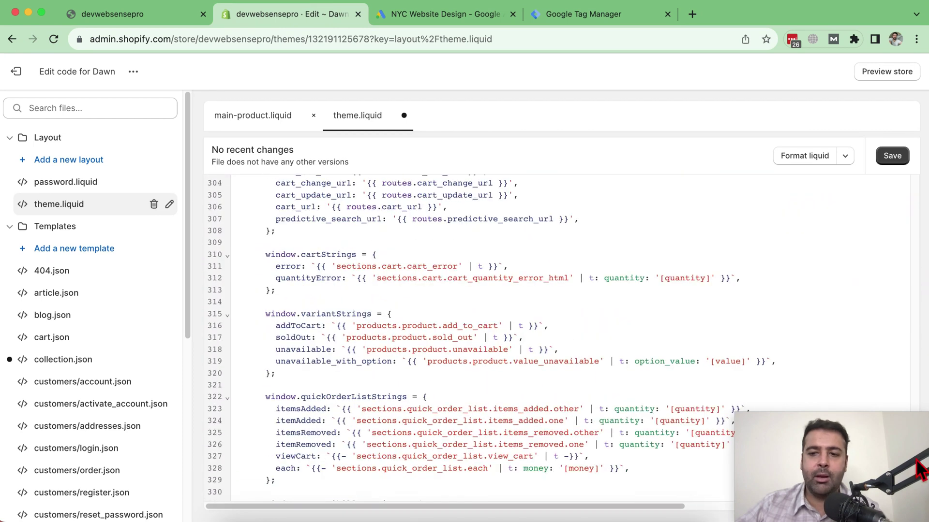
scroll(499, 321, "down", 5)
left_click_drag(282, 470, 245, 470)
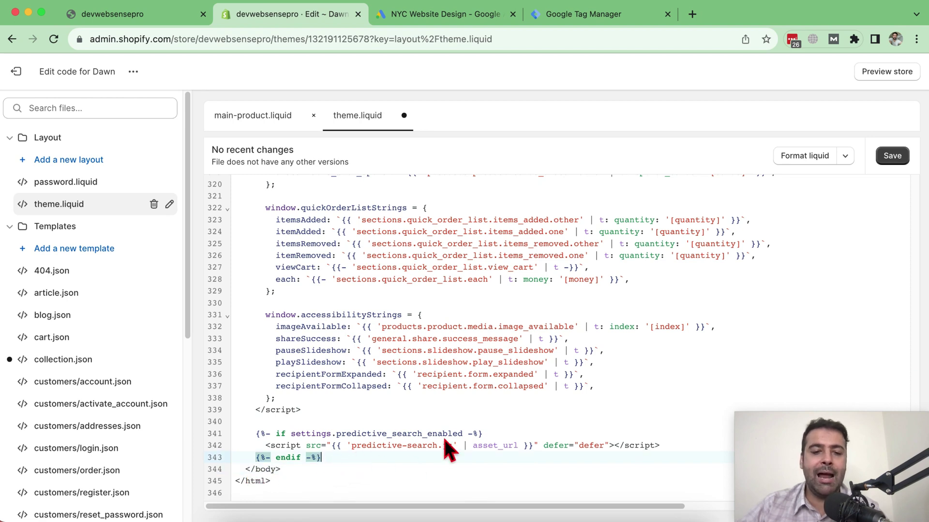
key("Return")
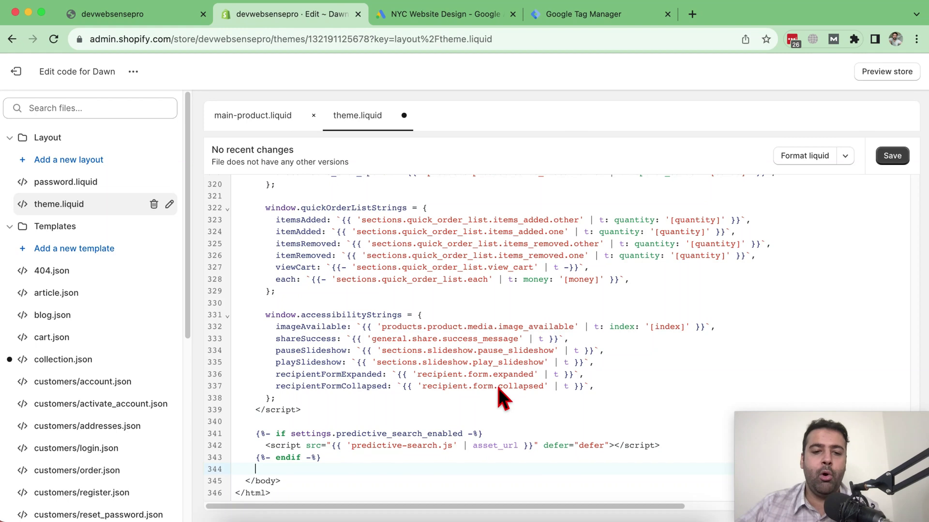
key("super+v")
left_click(888, 162)
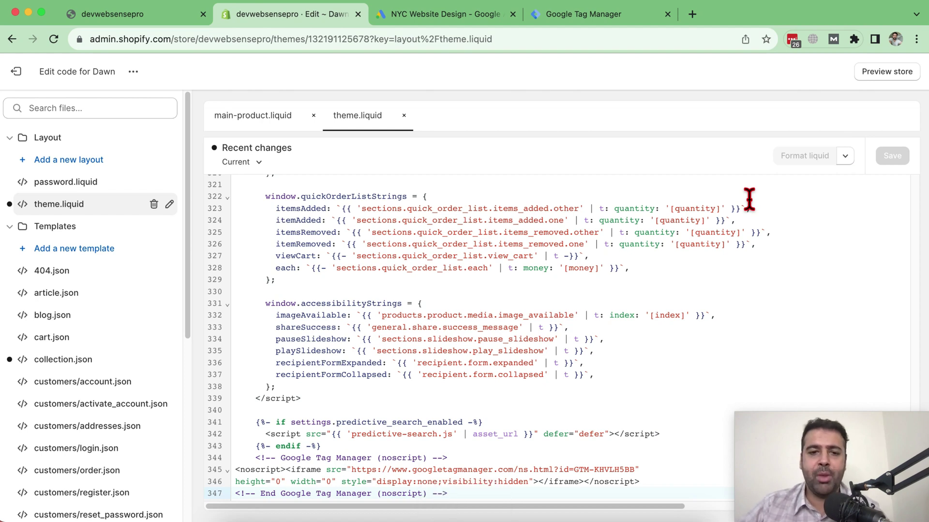
- Create a new GTM tag titled 'Phone Call Conversions'
left_click(585, 15)
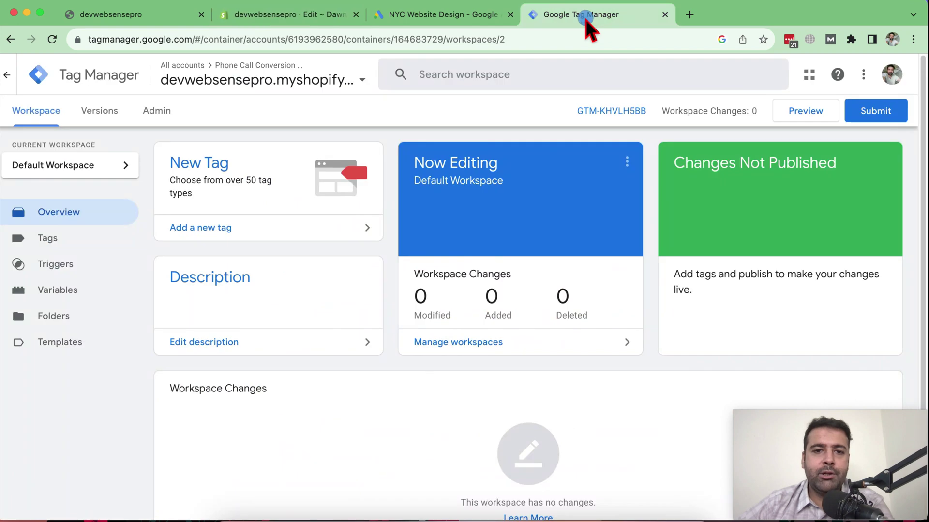
left_click(66, 241)
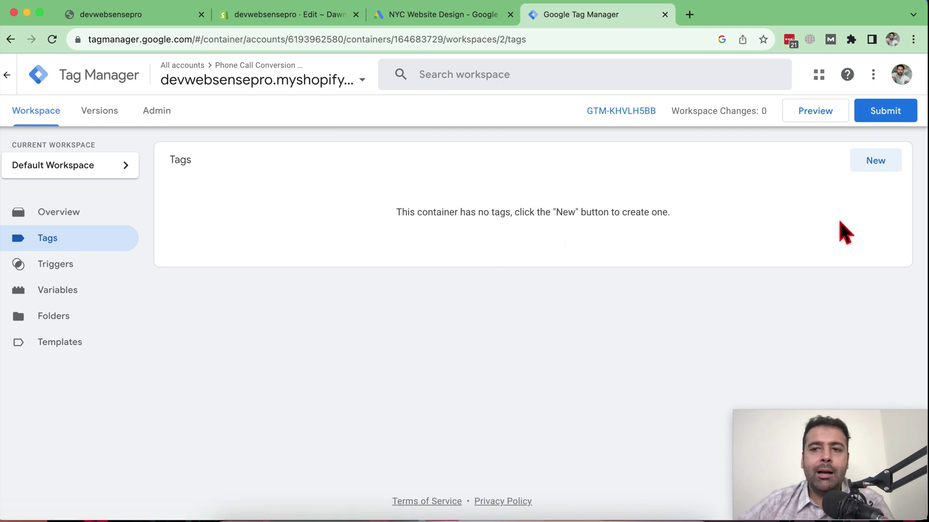
left_click(876, 161)
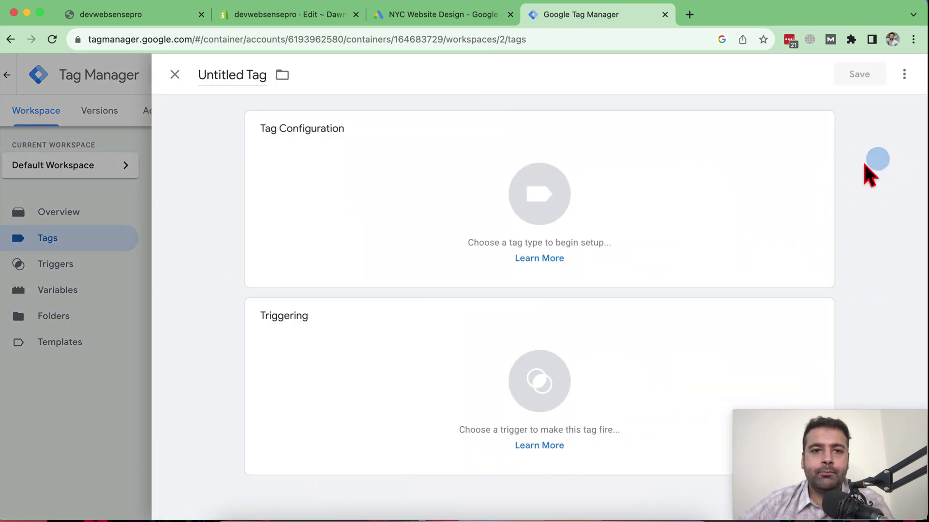
double_click(225, 78)
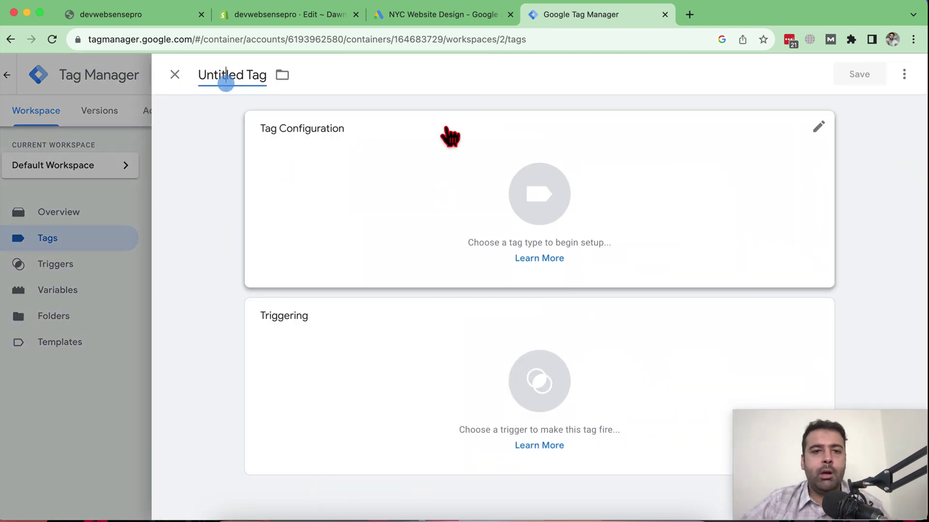
key("super+a")
type("Phone Call Con")
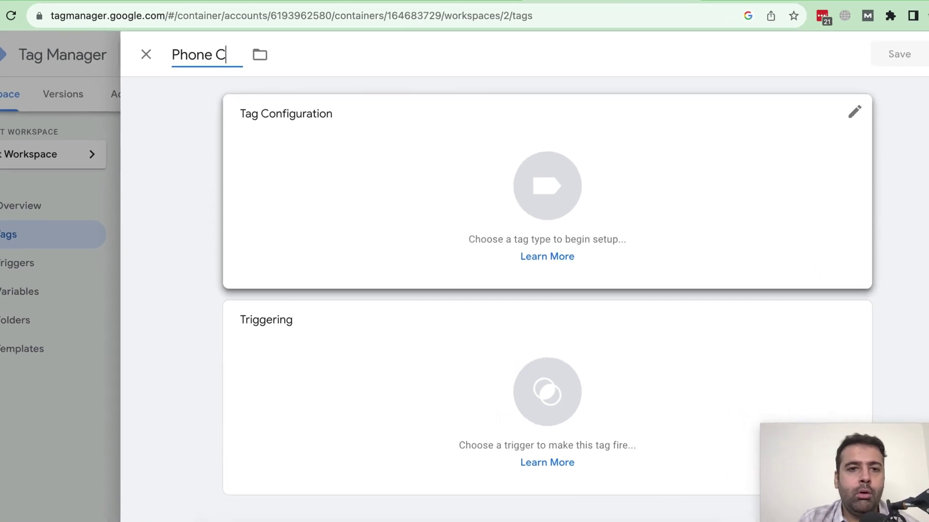
type("version")
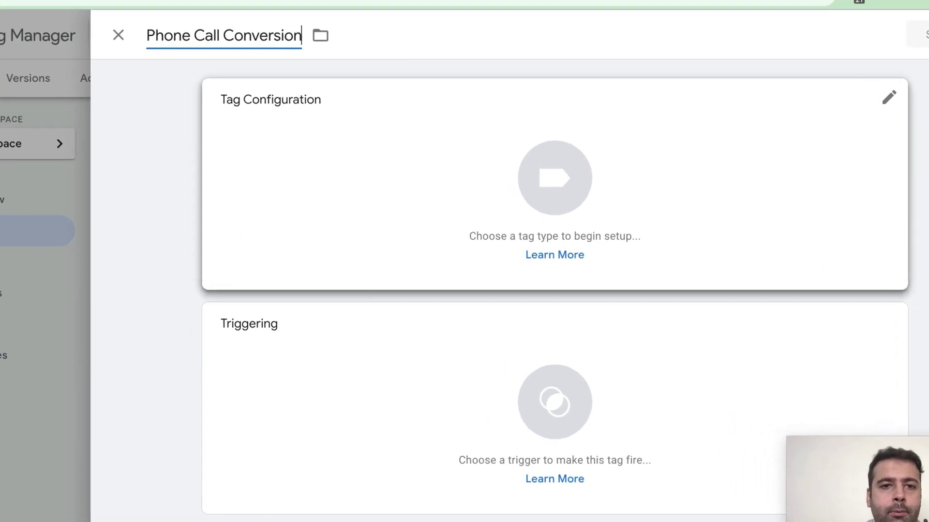
type("s")
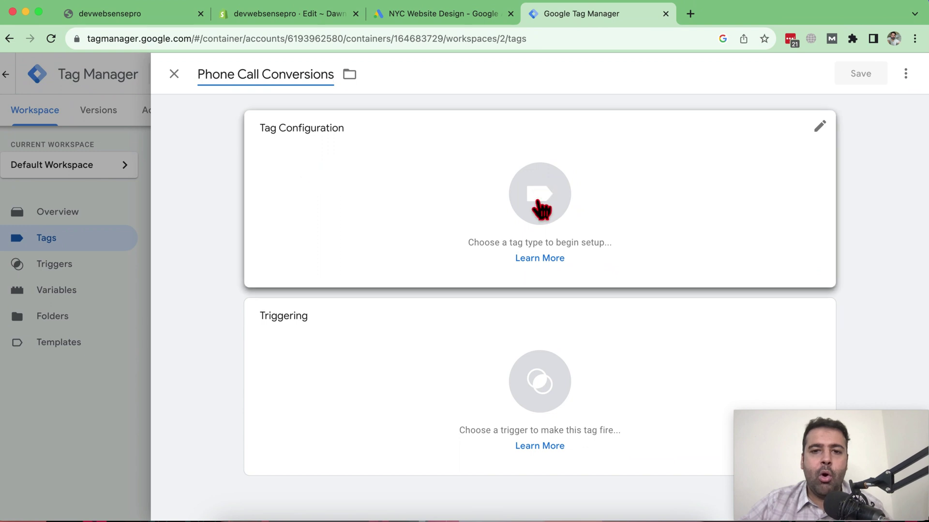
- Set the tag type to Google Ads Calls from Website Conversion via a 'Call' search
left_click(544, 199)
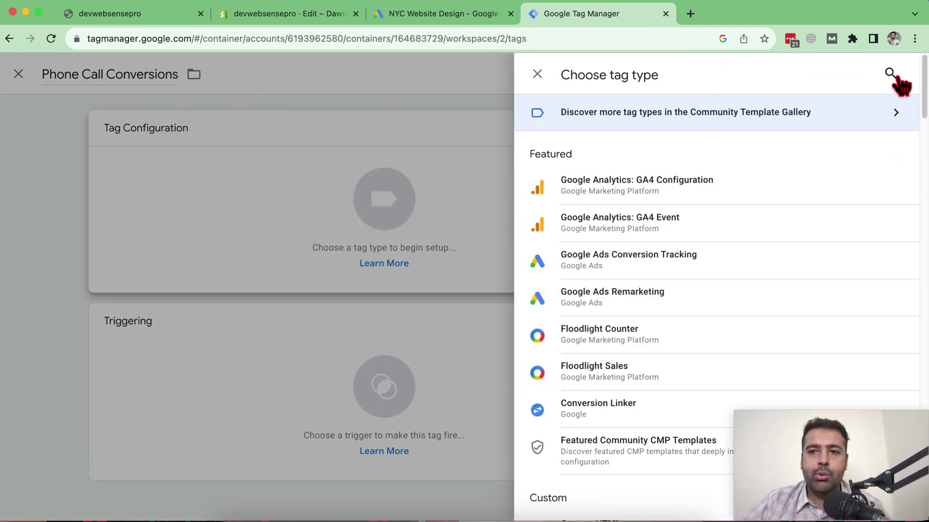
left_click(889, 73)
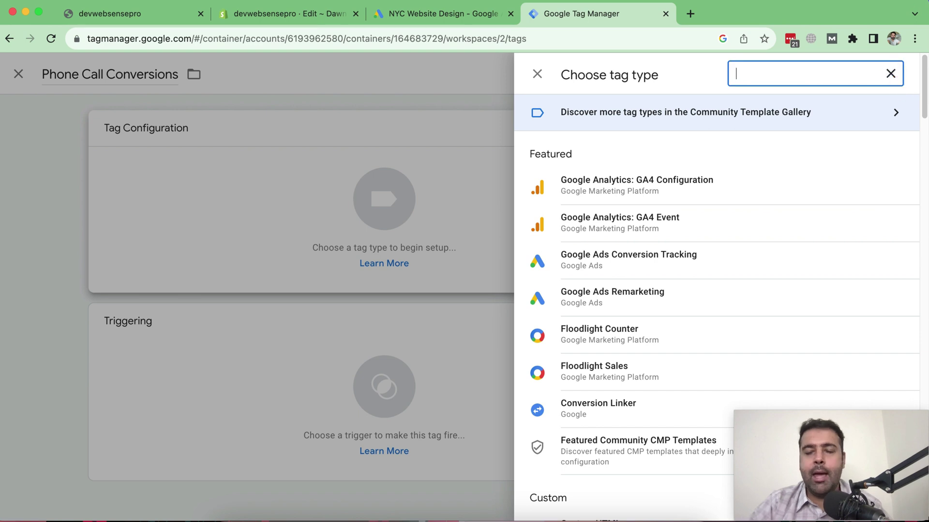
type("Call")
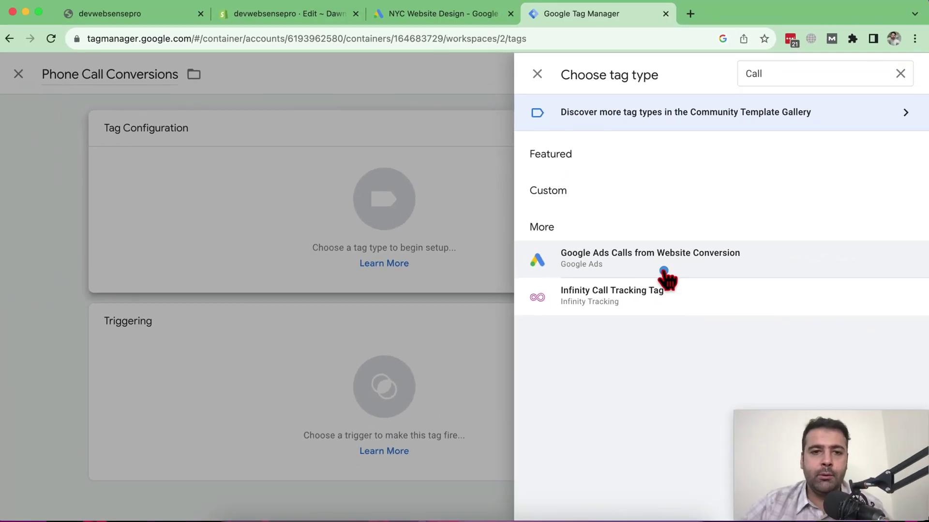
left_click(773, 269)
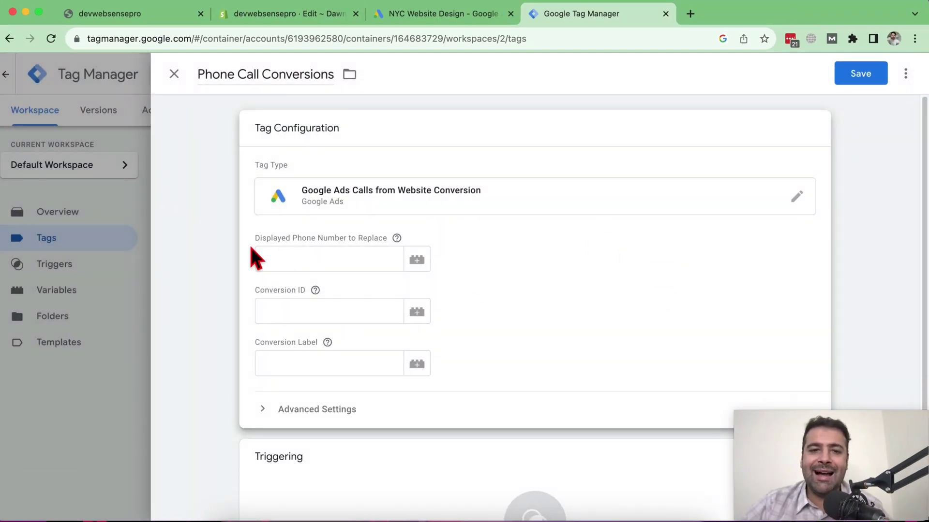
left_click_drag(255, 240, 383, 245)
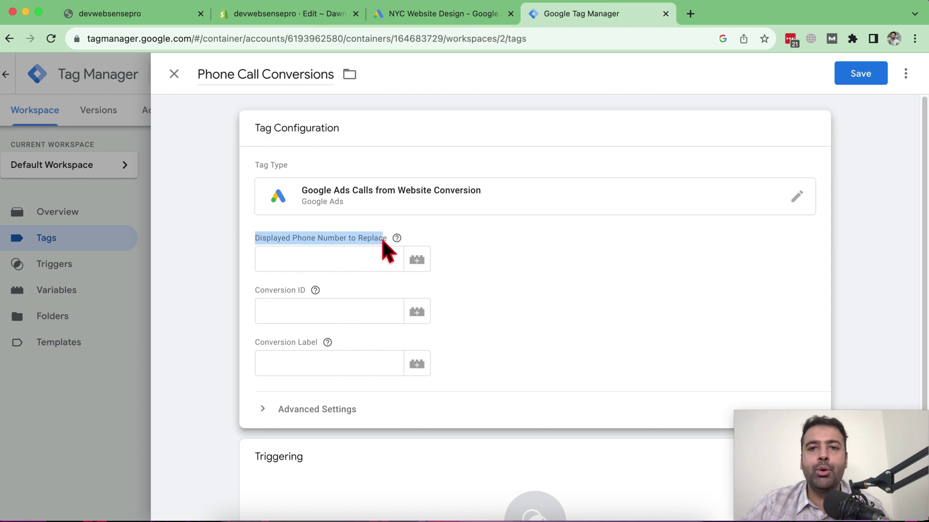
left_click(338, 263)
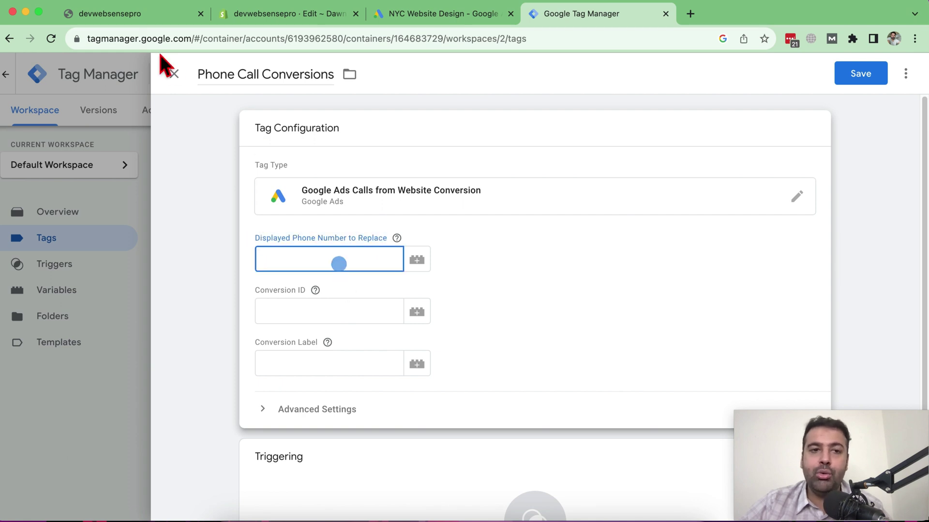
left_click(152, 18)
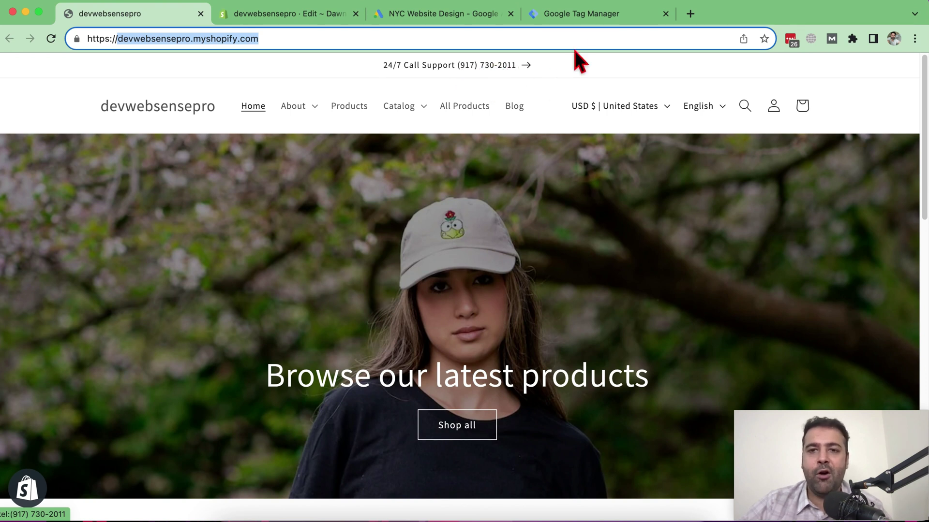
- Return to the Phone Call Conversions tag editor after reading the storefront's support number
left_click(589, 17)
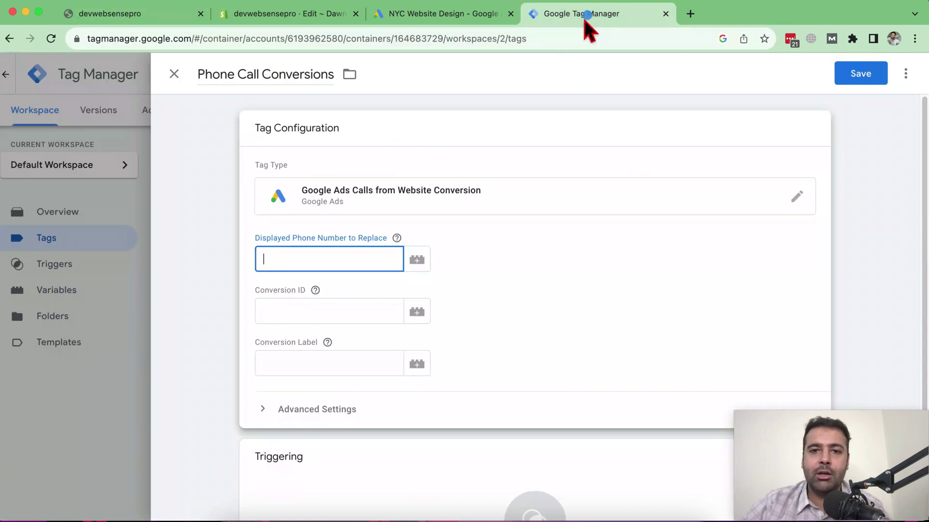
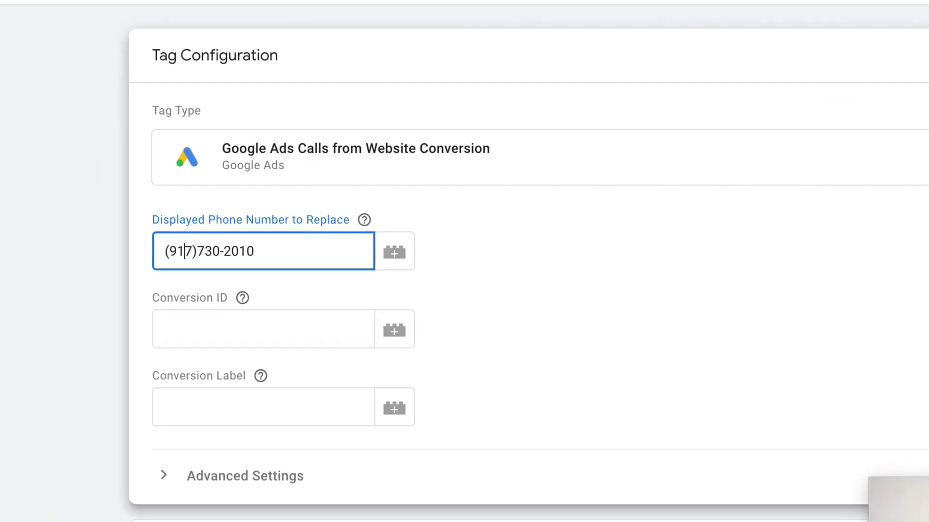
- Enter the store's phone number as the number to replace in the tag
left_click(196, 251)
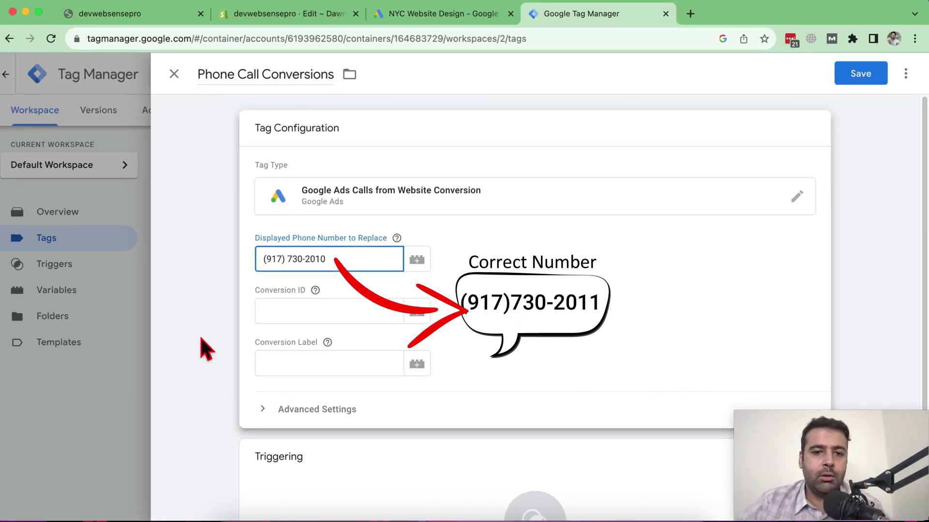
left_click(316, 291)
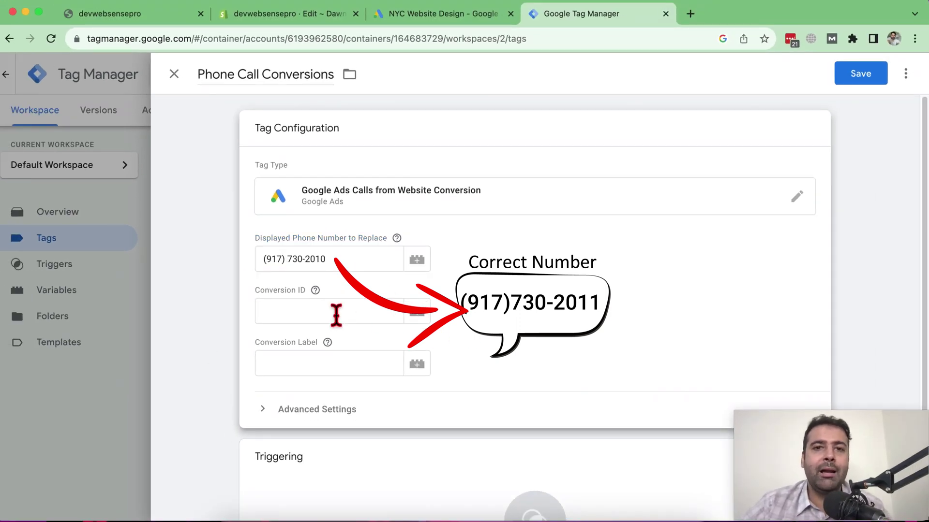
- Copy Conversion ID 711654861 from Google Ads into the tag's Conversion ID field
left_click(432, 14)
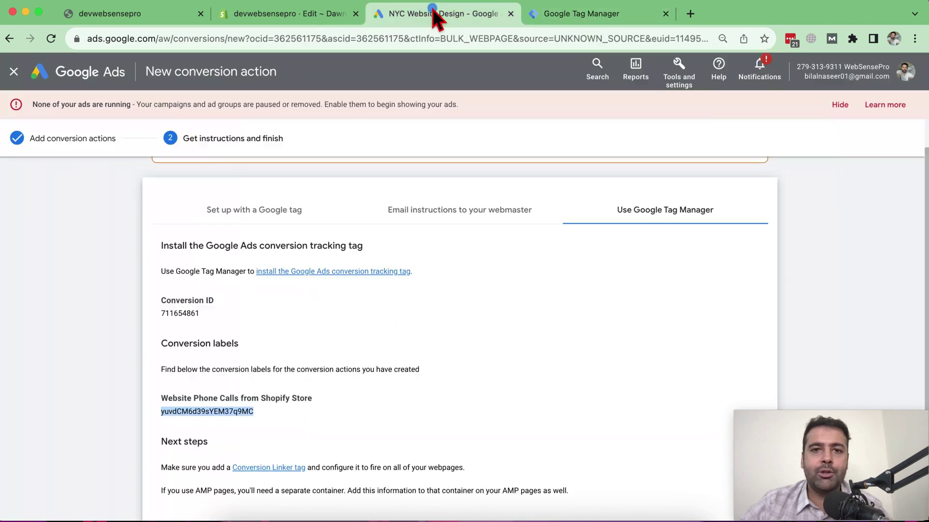
double_click(193, 313)
key("cmd+c")
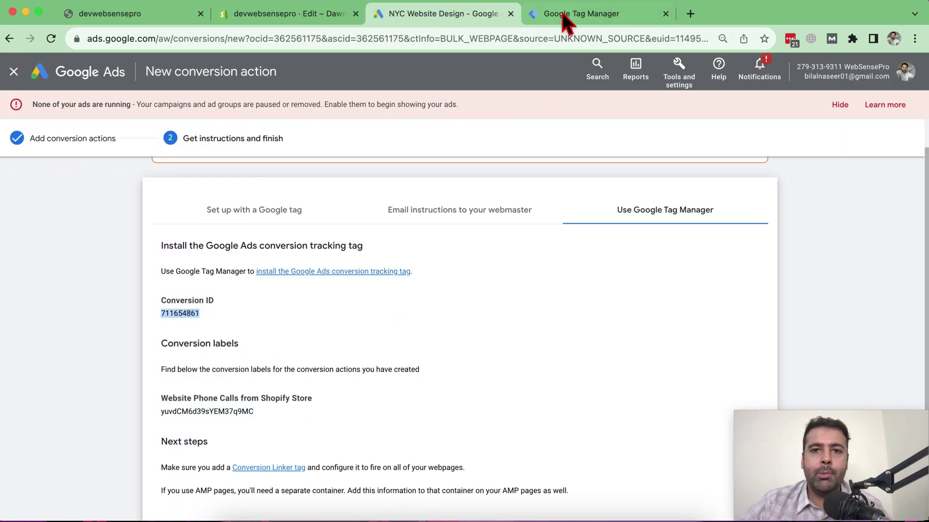
left_click(563, 20)
left_click(289, 317)
key("cmd+v")
- Copy the conversion label from Google Ads into the Conversion Label field
left_click(309, 363)
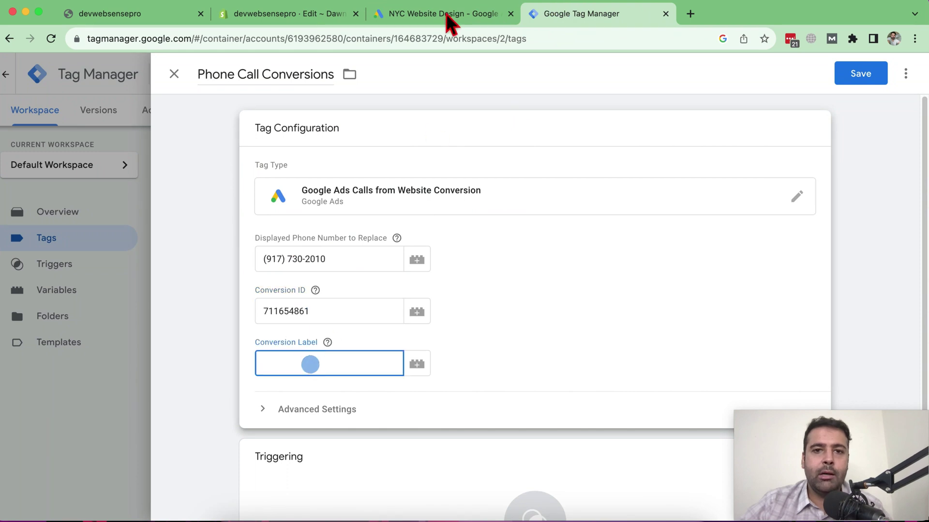
left_click(430, 18)
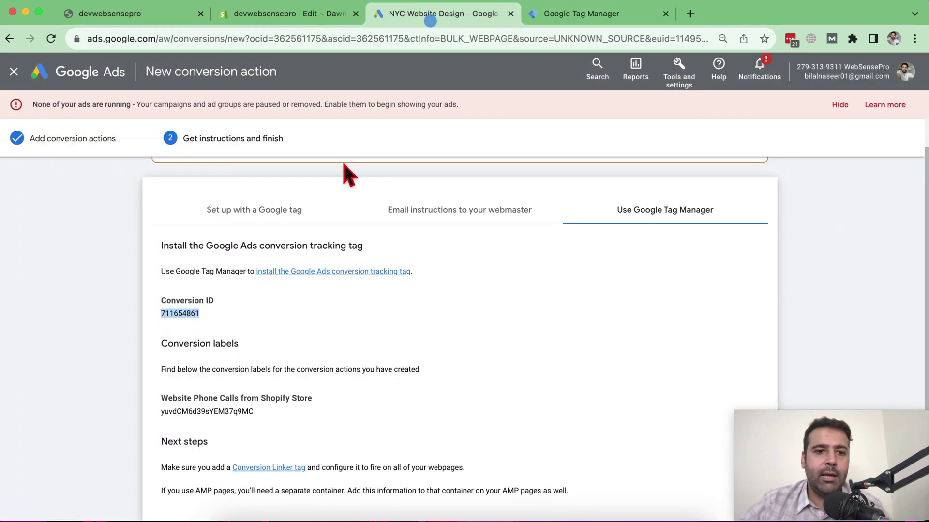
double_click(217, 412)
key("super+c")
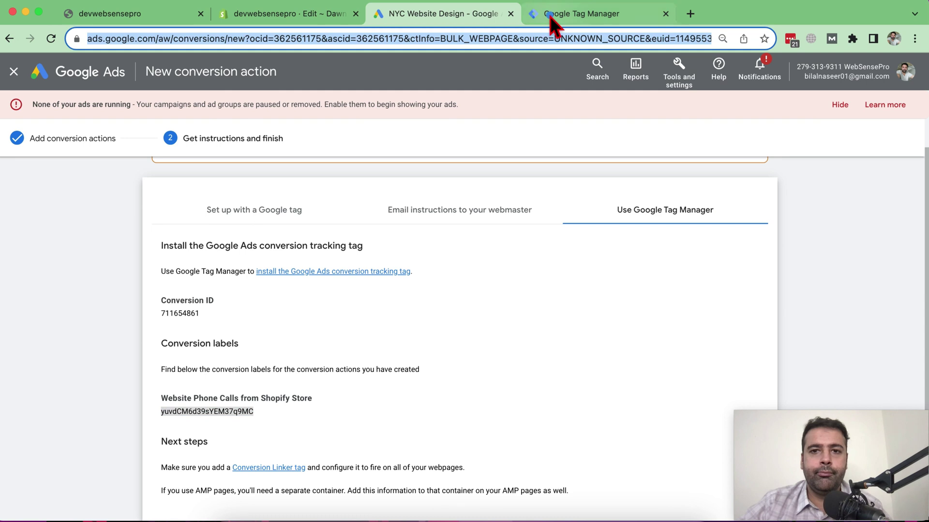
left_click(549, 18)
key("super+v")
scroll(601, 216, "down", 5)
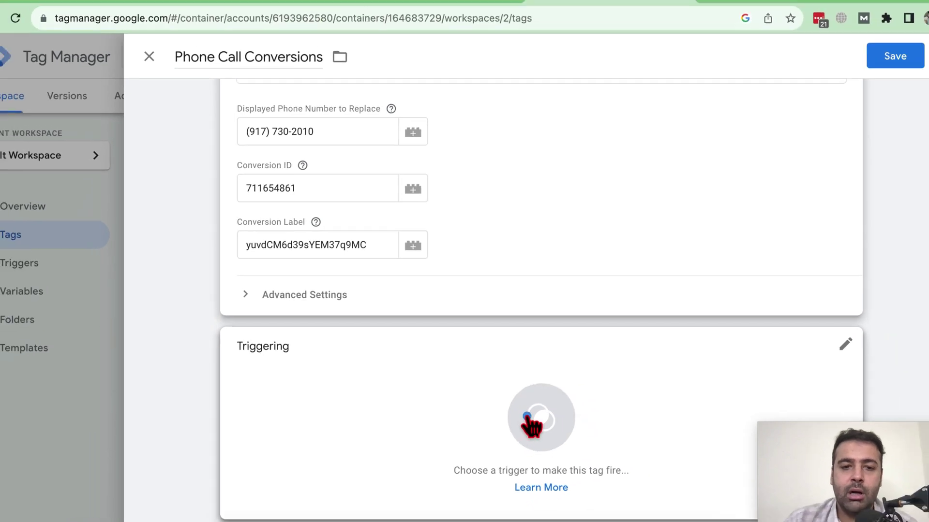
- Set the Phone Call Conversions tag to fire on All Pages and save it
left_click(538, 440)
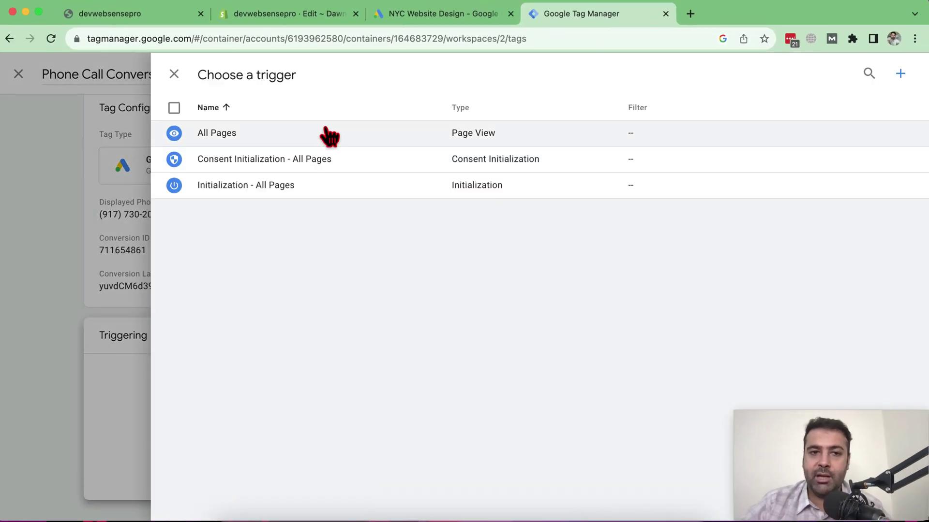
left_click(328, 135)
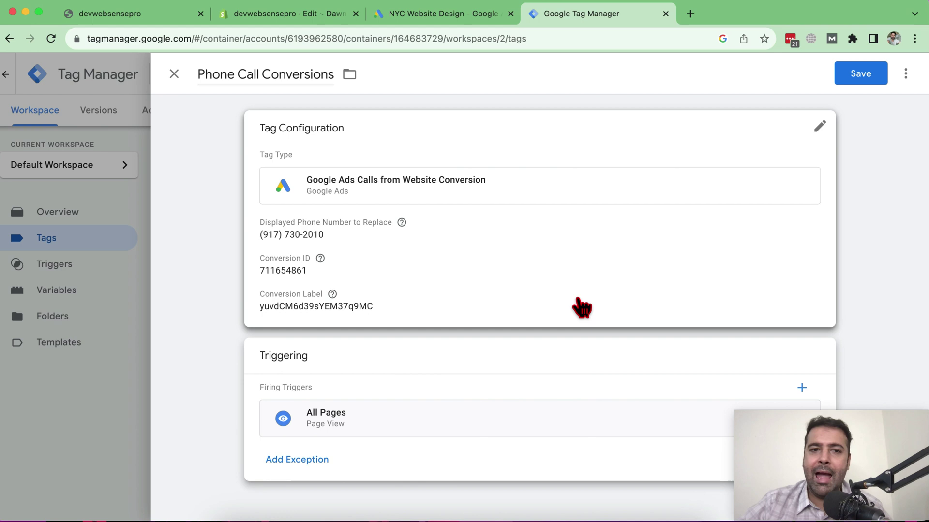
left_click(843, 75)
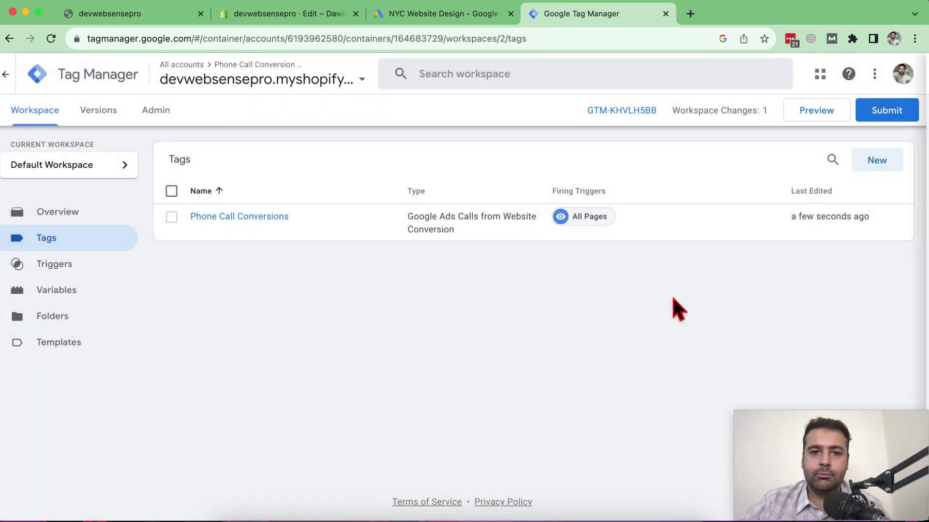
- Submit and publish the workspace as container Version 2 without a description
left_click(863, 110)
left_click(878, 73)
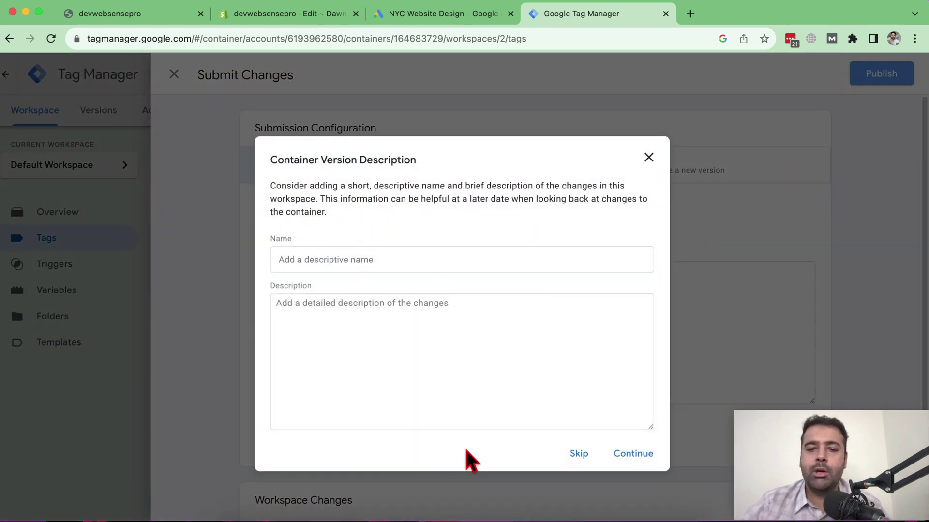
left_click(580, 455)
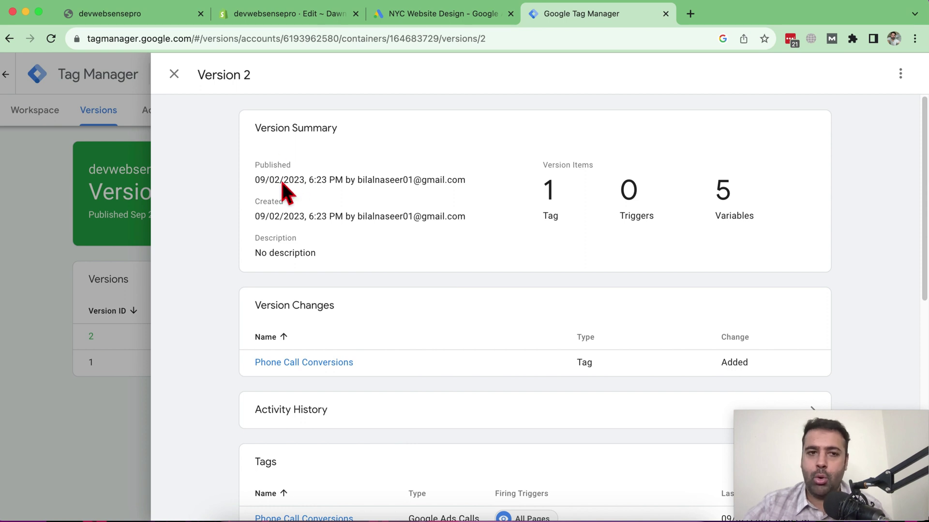
- Switch back to the devwebsensepro storefront homepage tab
key("super+l")
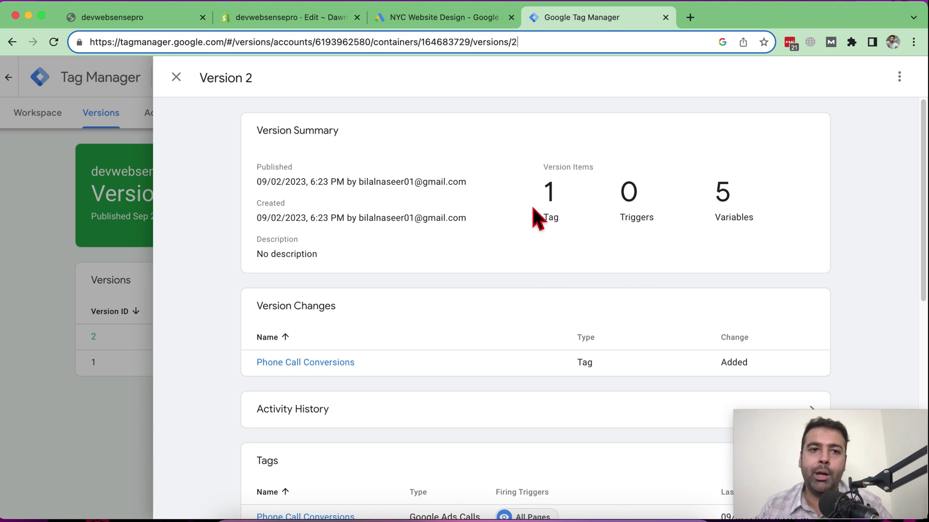
left_click(160, 19)
left_click(279, 42)
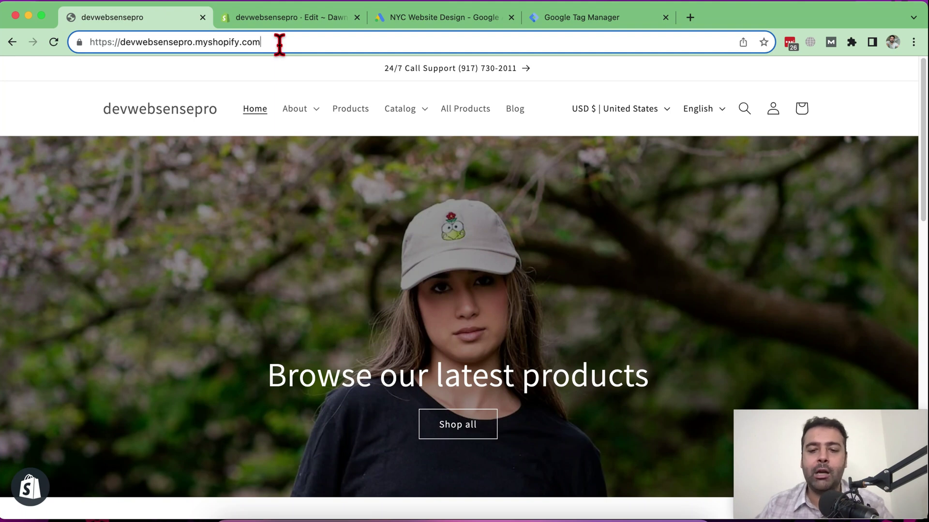
- Open a new Incognito window and load the store URL with #google-wcc-debug appended
left_click(913, 42)
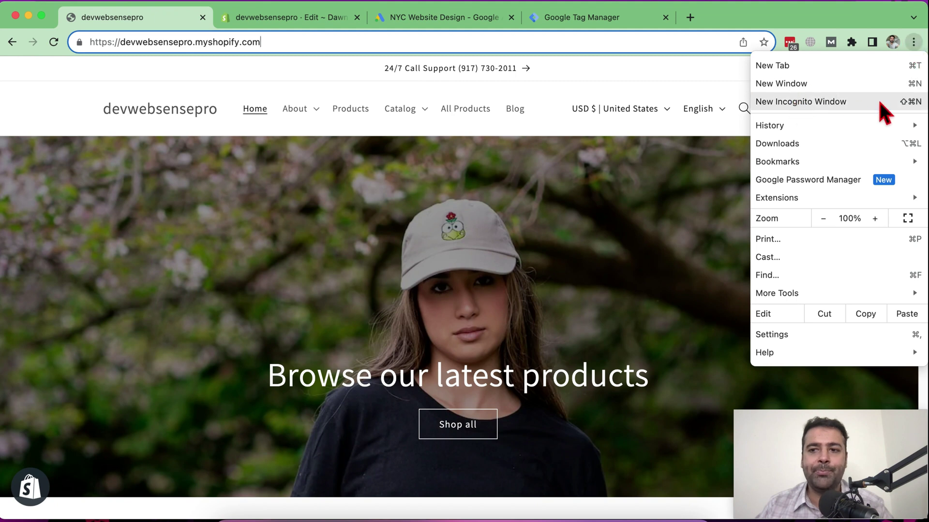
left_click(793, 102)
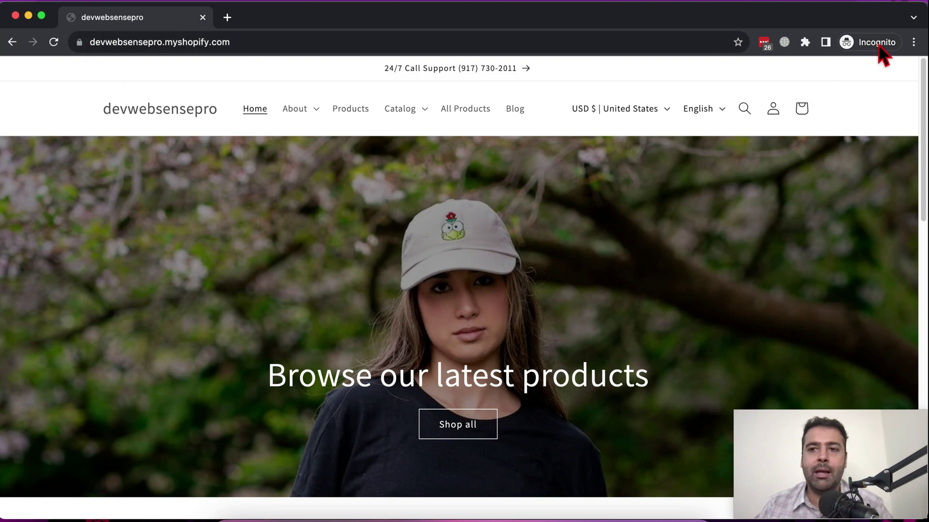
left_click(400, 43)
left_click(400, 45)
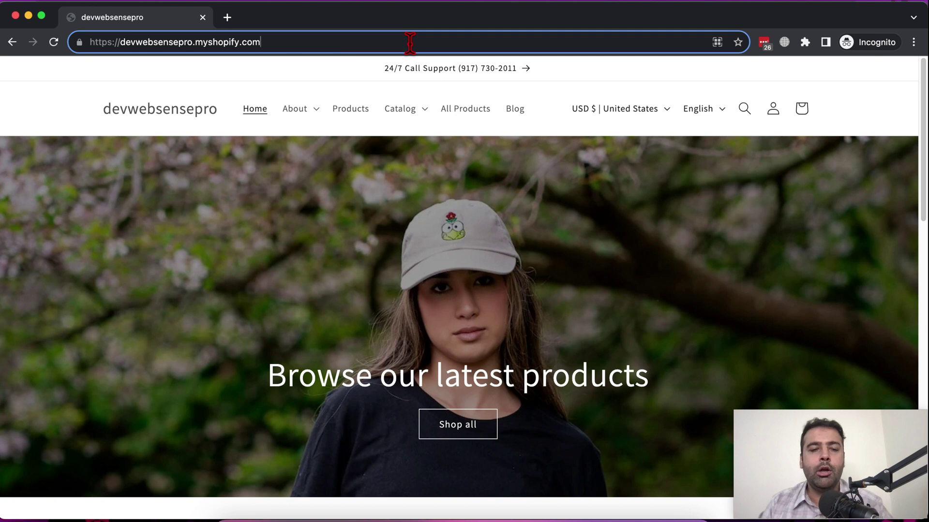
type("#g")
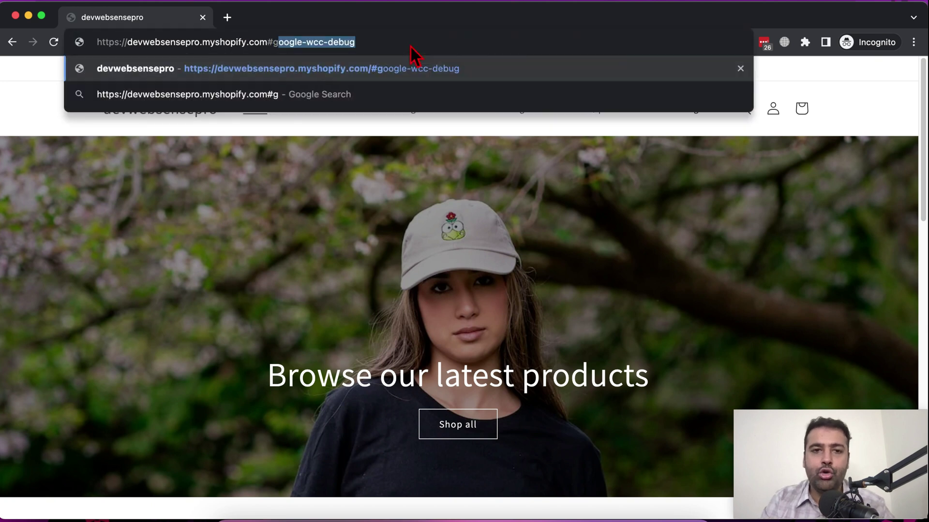
type("oogle-w")
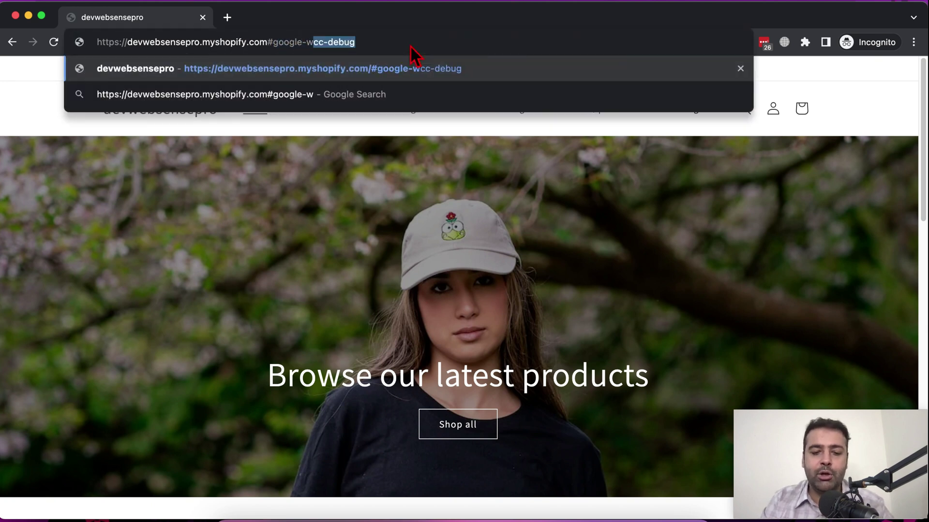
type("cc-debug")
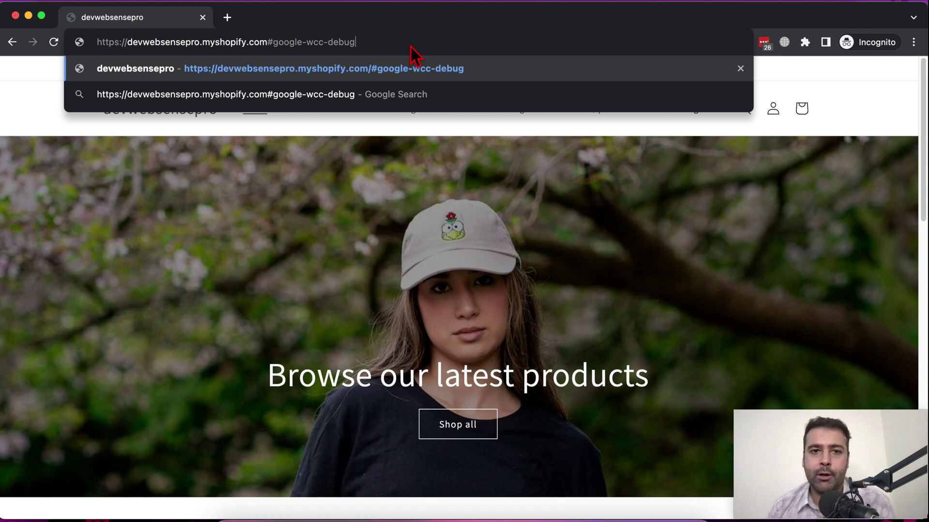
key("Return")
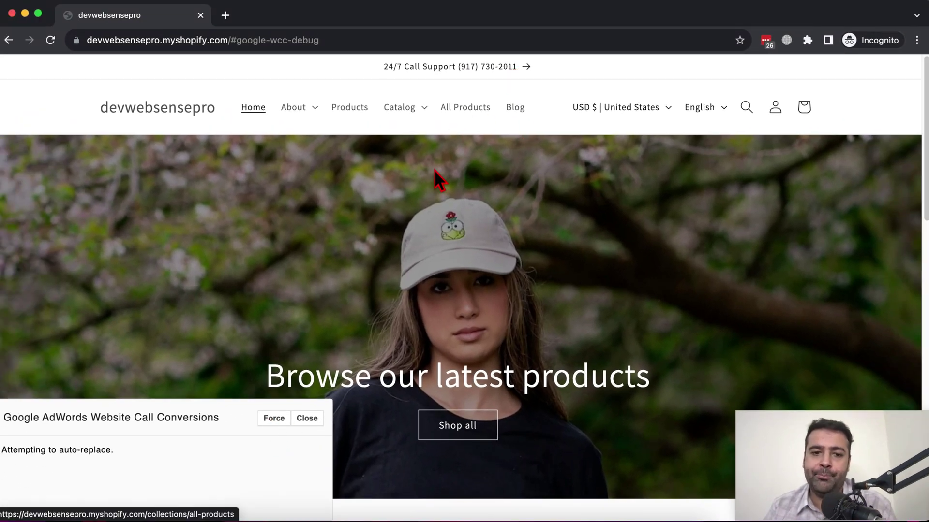
- Force the test number replacement and review the updated-element line in the debug log
left_click(272, 421)
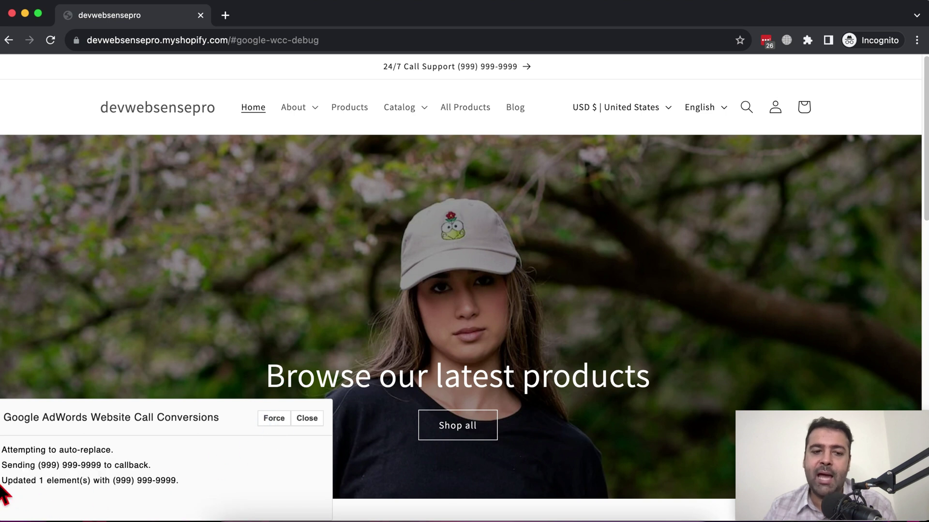
left_click_drag(3, 481, 181, 482)
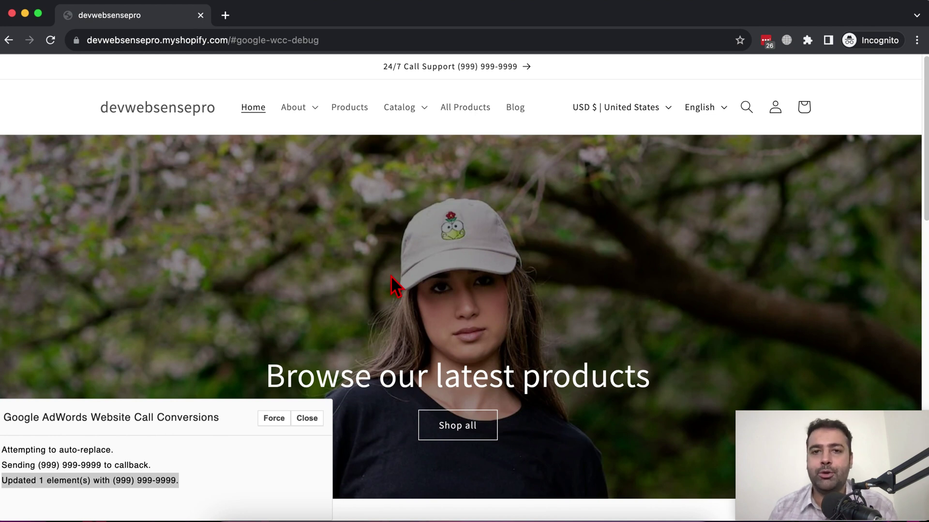
left_click(141, 464)
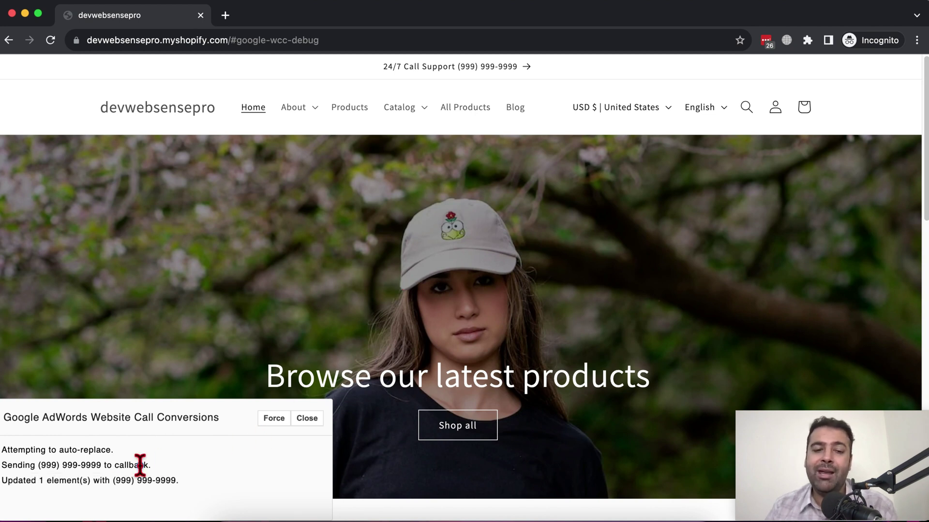
left_click_drag(177, 481, 1, 484)
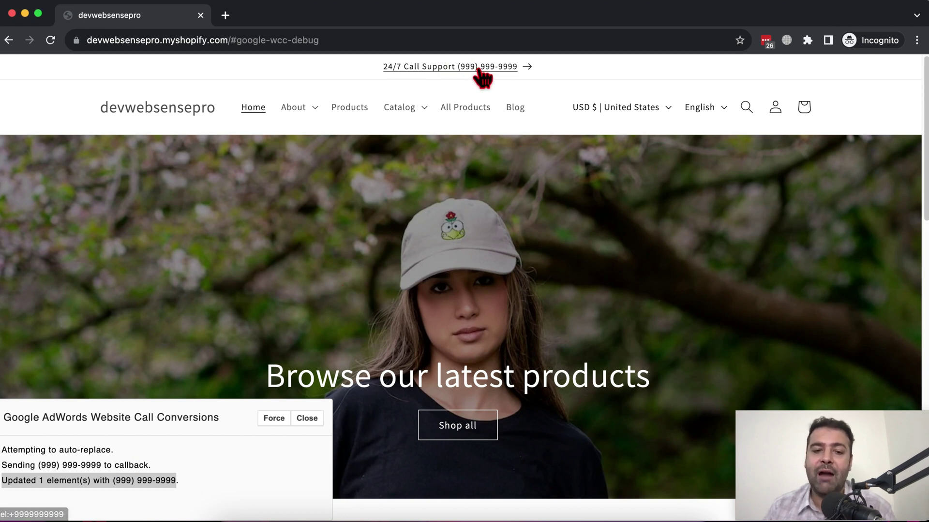
- Close the debug panel, reload the debug URL, and close the Incognito window
left_click(306, 419)
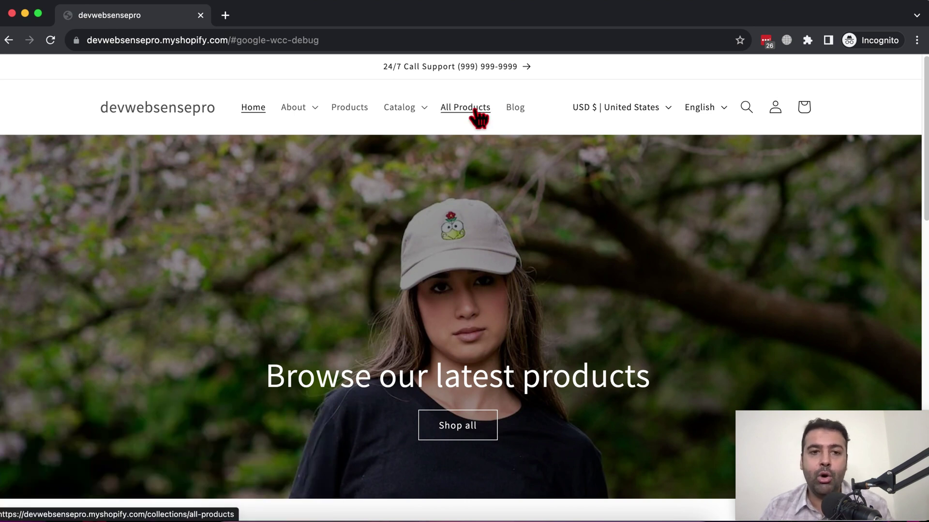
left_click_drag(321, 40, 232, 39)
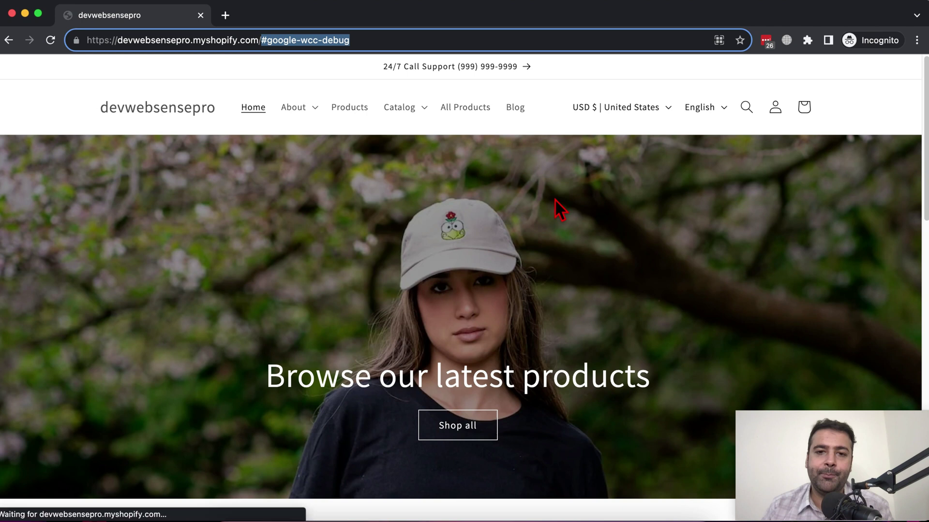
key("Return")
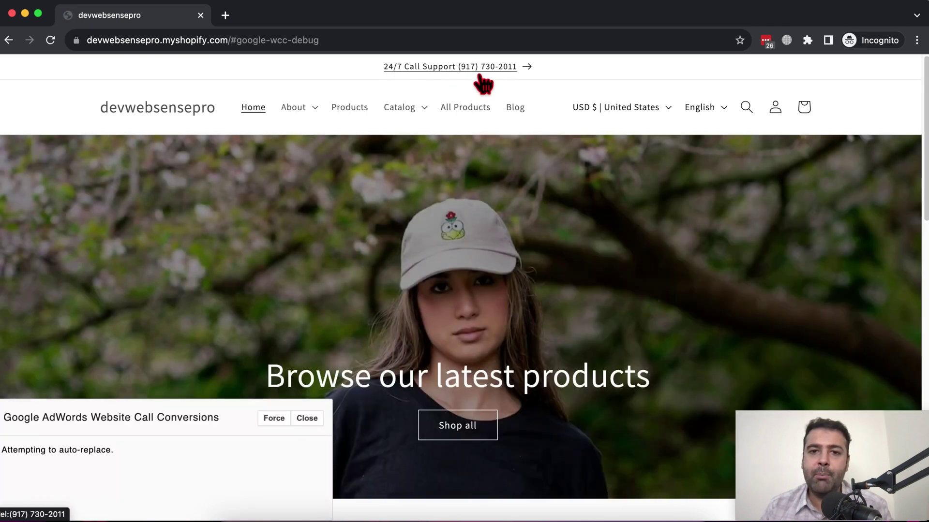
key("super+w")
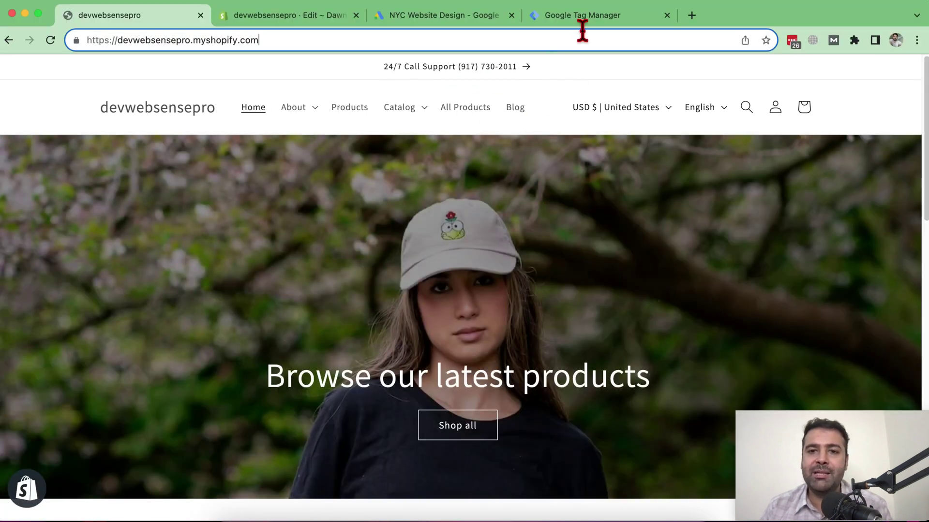
left_click(596, 19)
left_click(172, 76)
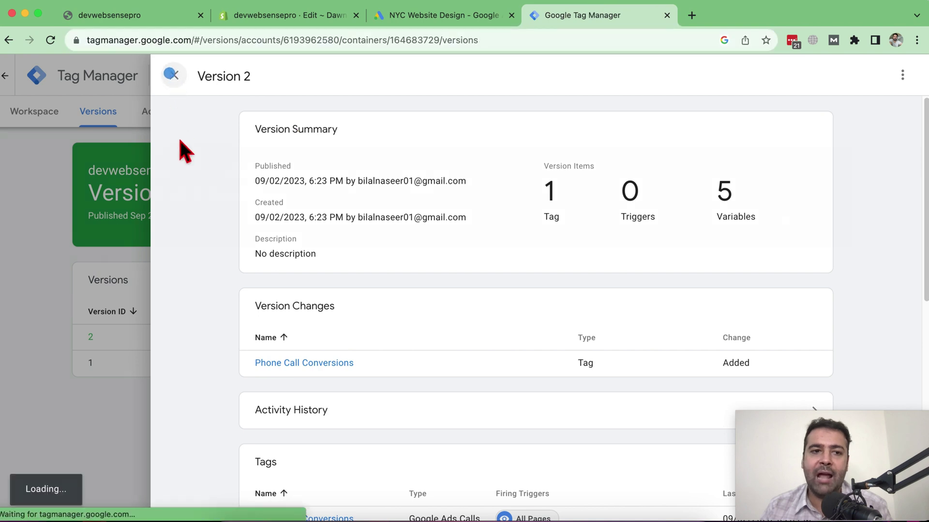
left_click(38, 117)
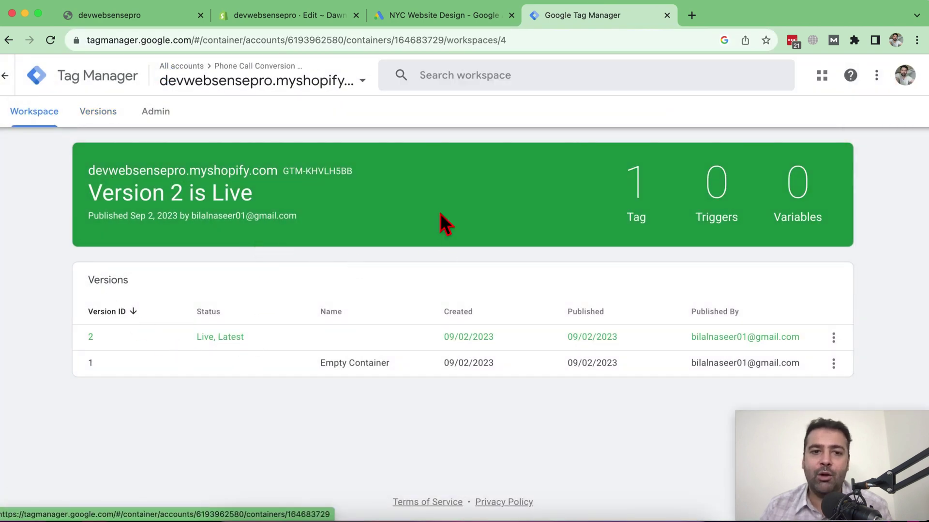
left_click(29, 121)
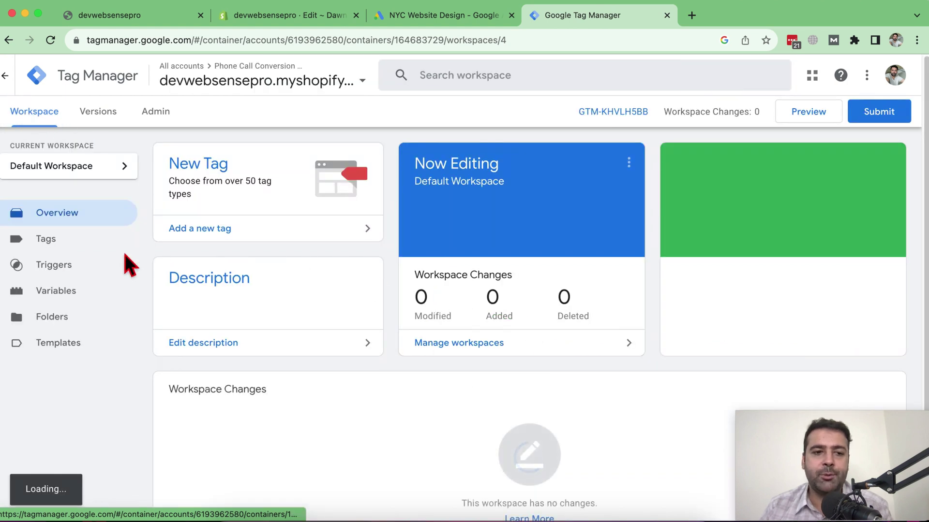
left_click(72, 244)
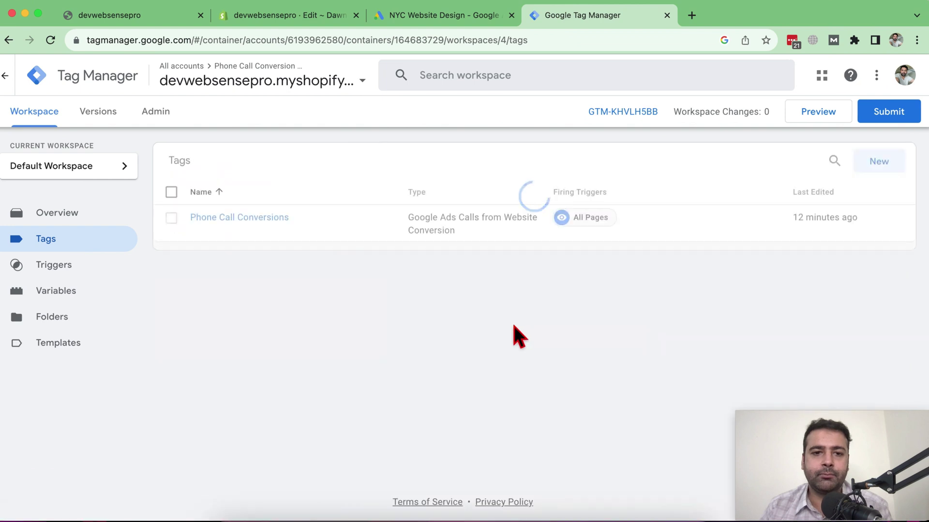
left_click(222, 219)
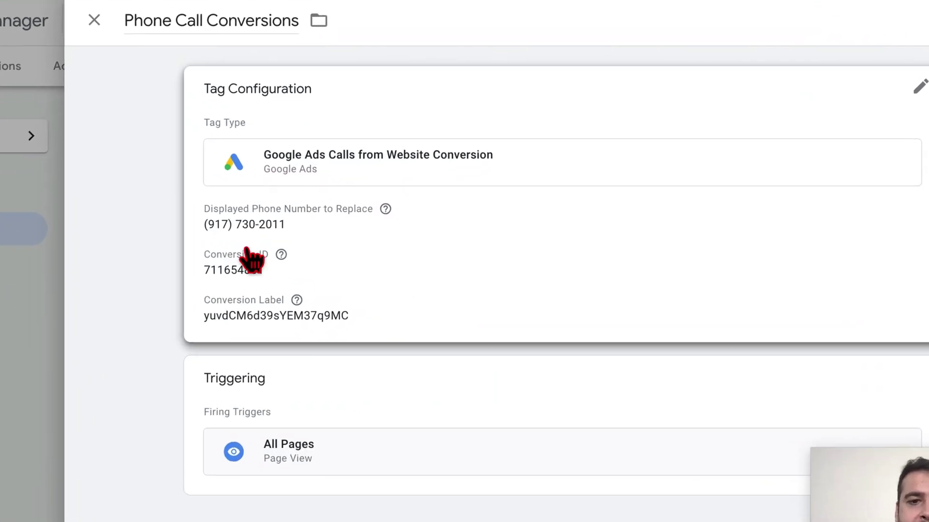
left_click(178, 218)
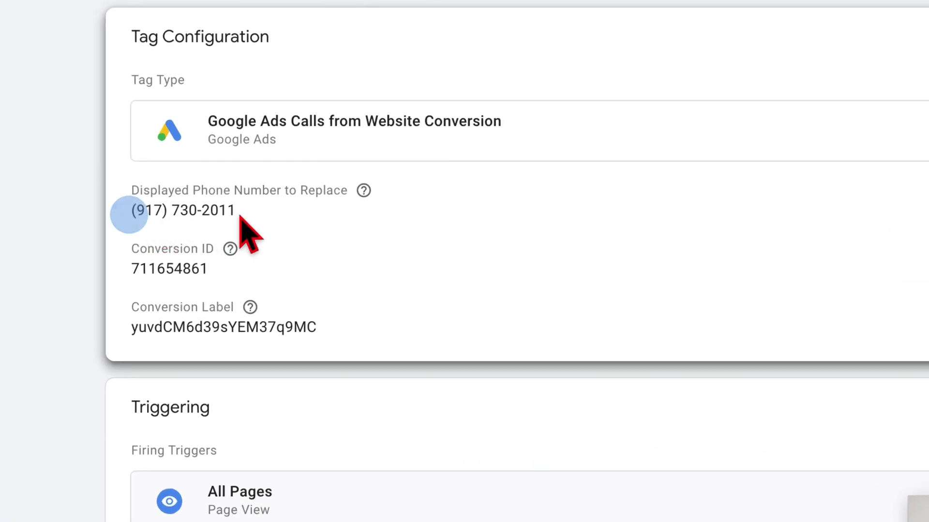
left_click_drag(254, 250, 145, 263)
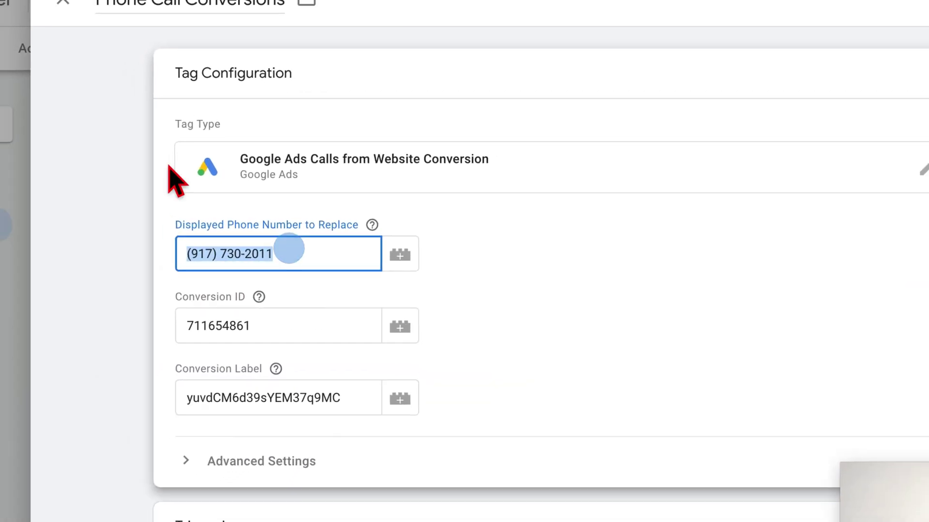
key("super+1")
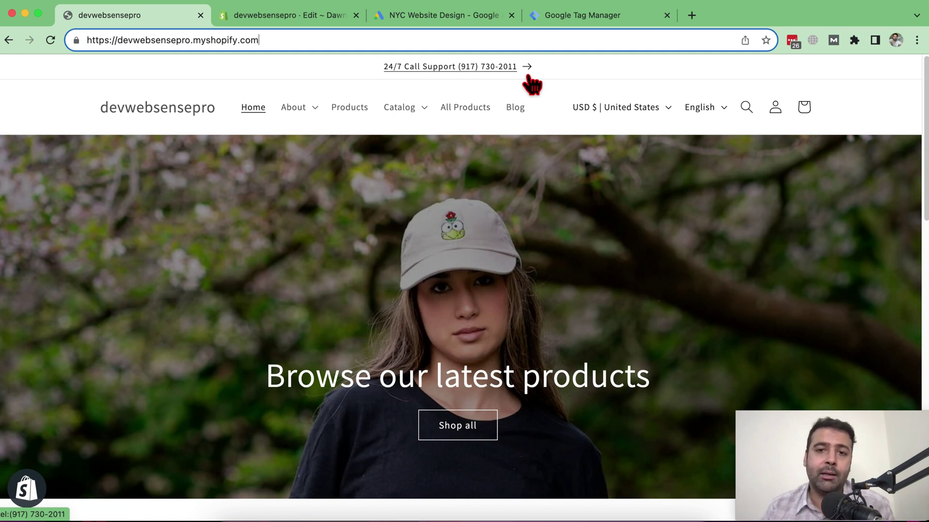
left_click(583, 17)
left_click(166, 19)
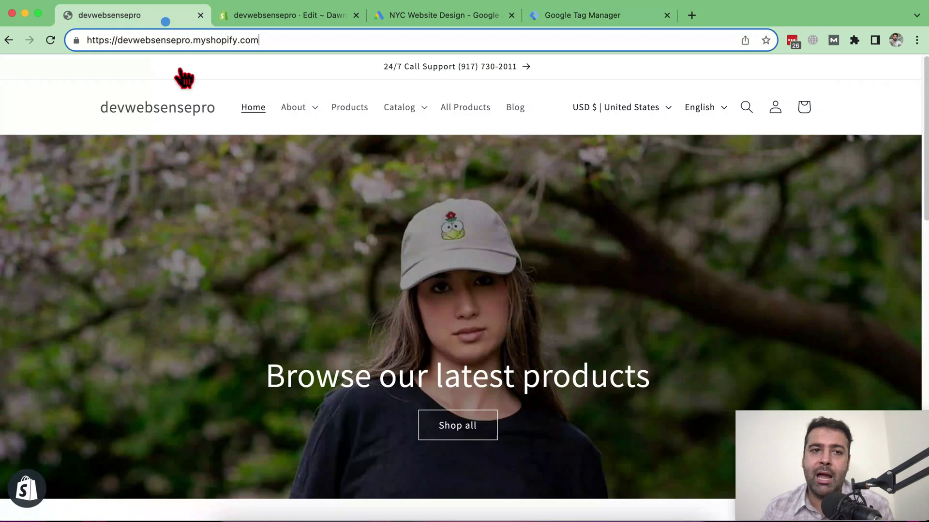